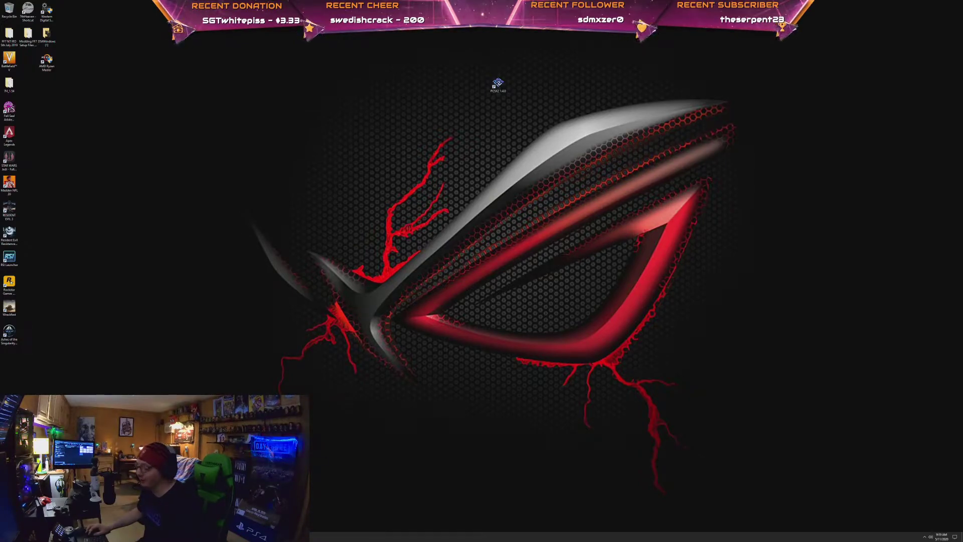
Search the web for "rtx voice" in the browser and open the NVIDIA RTX Voice: Setup Guide page.
{"action": "key", "text": "super+1"}
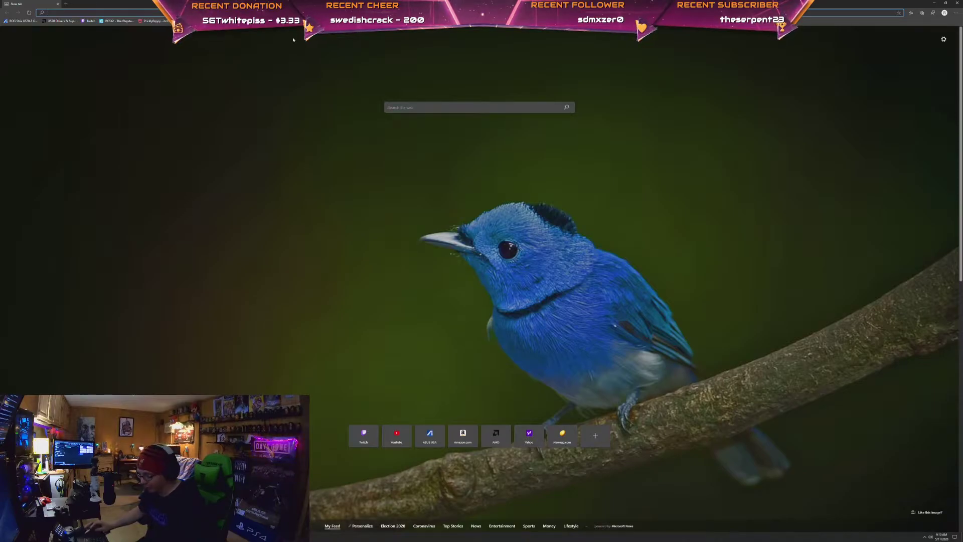
{"action": "type", "text": "rtx voice"}
{"action": "key", "text": "Return"}
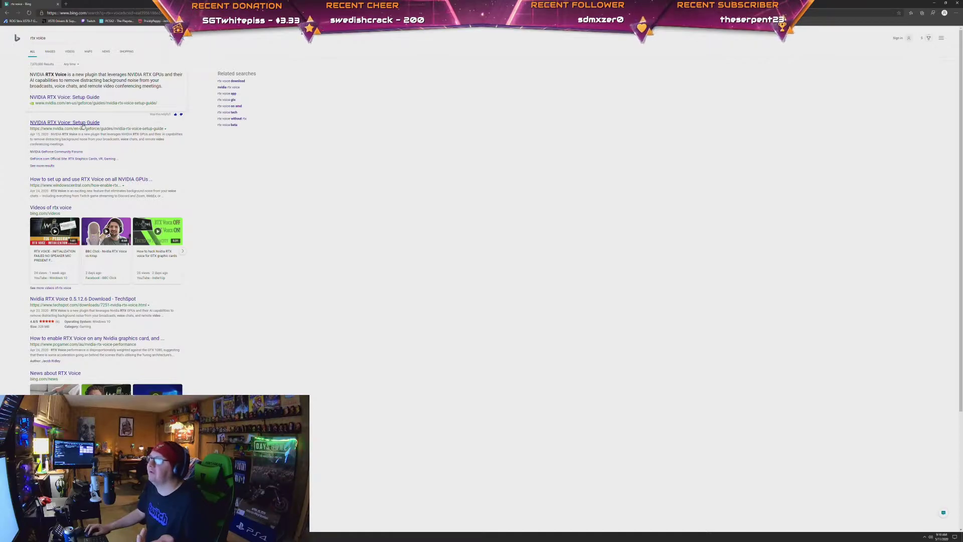
{"action": "left_click", "coordinate": [83, 125]}
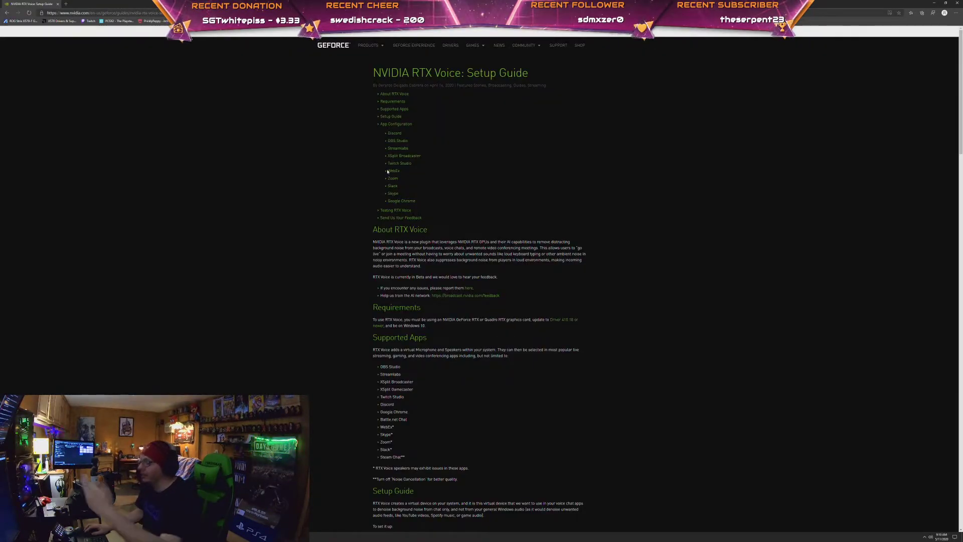
Read through the RTX Voice guide's requirements, supported apps, setup steps and app configuration sections.
{"action": "scroll", "coordinate": [387, 172], "scroll_direction": "down", "scroll_amount": 3}
{"action": "scroll", "coordinate": [388, 171], "scroll_direction": "down", "scroll_amount": 2}
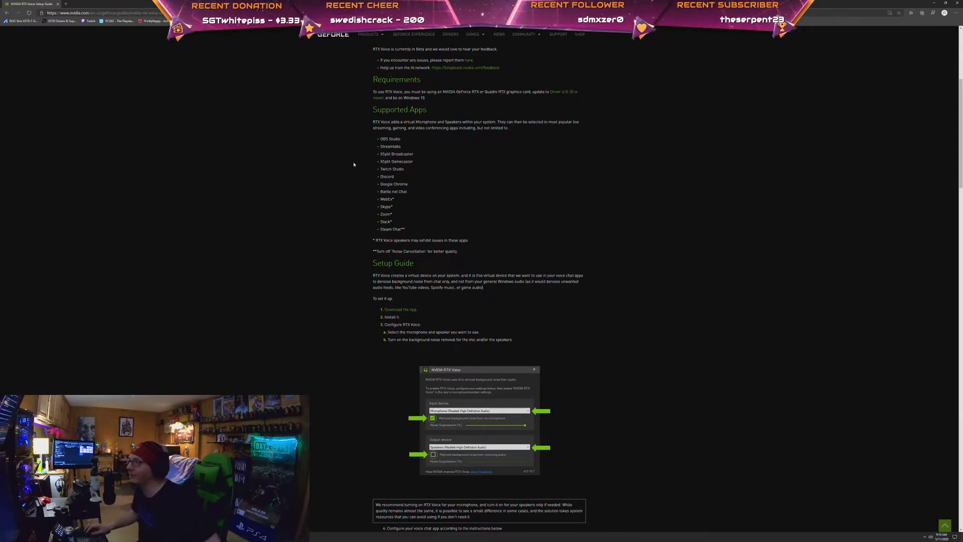
{"action": "scroll", "coordinate": [368, 156], "scroll_direction": "down", "scroll_amount": 4}
{"action": "scroll", "coordinate": [366, 155], "scroll_direction": "up", "scroll_amount": 1}
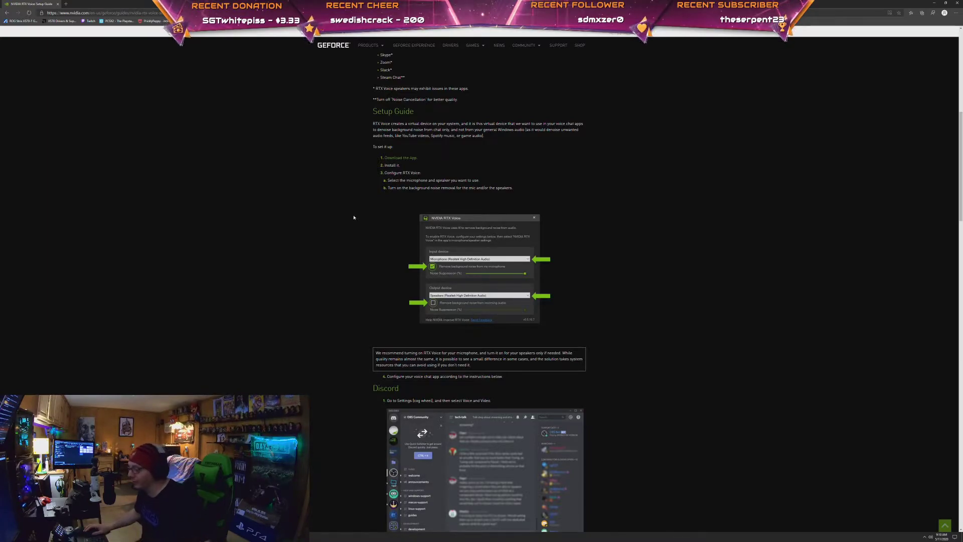
{"action": "scroll", "coordinate": [354, 213], "scroll_direction": "up", "scroll_amount": 3}
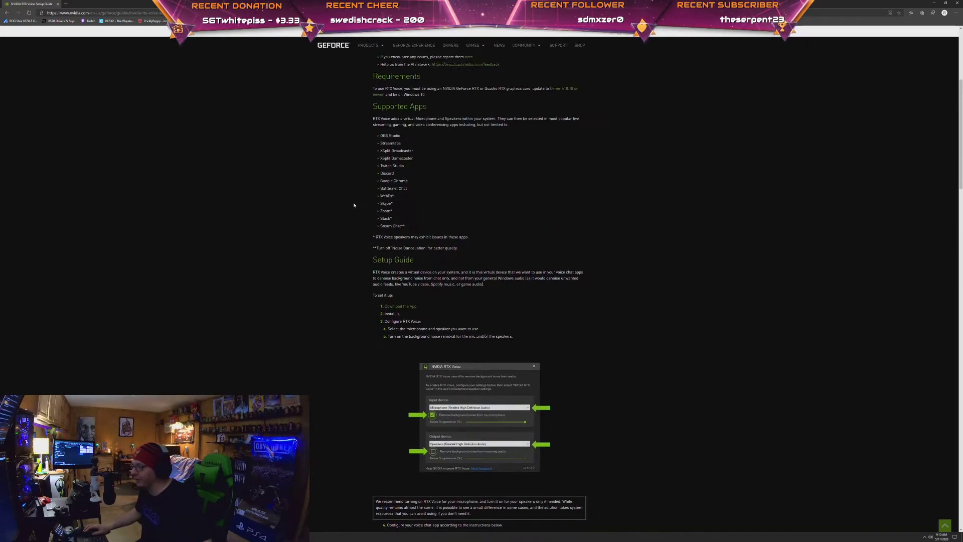
{"action": "scroll", "coordinate": [354, 205], "scroll_direction": "down", "scroll_amount": 7}
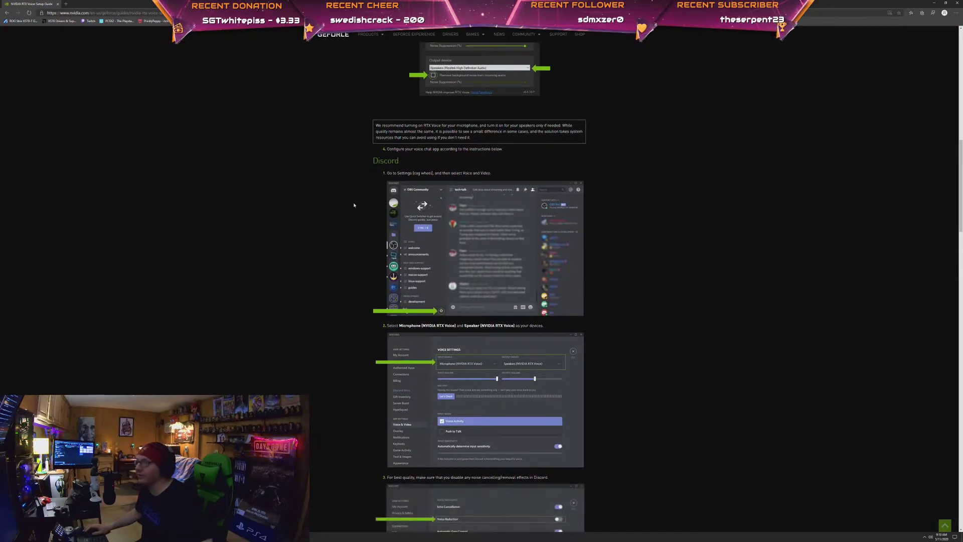
{"action": "scroll", "coordinate": [354, 204], "scroll_direction": "down", "scroll_amount": 7}
{"action": "scroll", "coordinate": [353, 205], "scroll_direction": "down", "scroll_amount": 6}
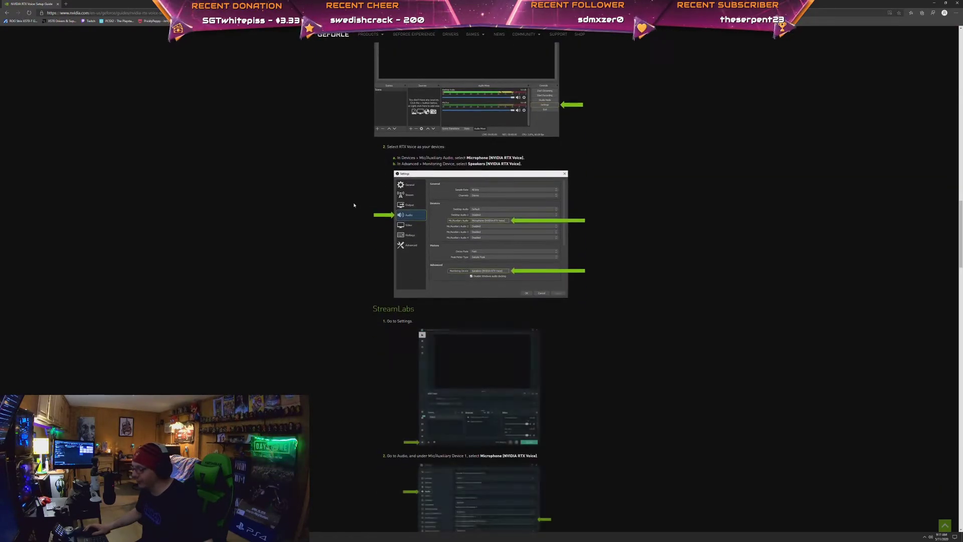
{"action": "scroll", "coordinate": [353, 204], "scroll_direction": "up", "scroll_amount": 15}
{"action": "scroll", "coordinate": [354, 204], "scroll_direction": "up", "scroll_amount": 8}
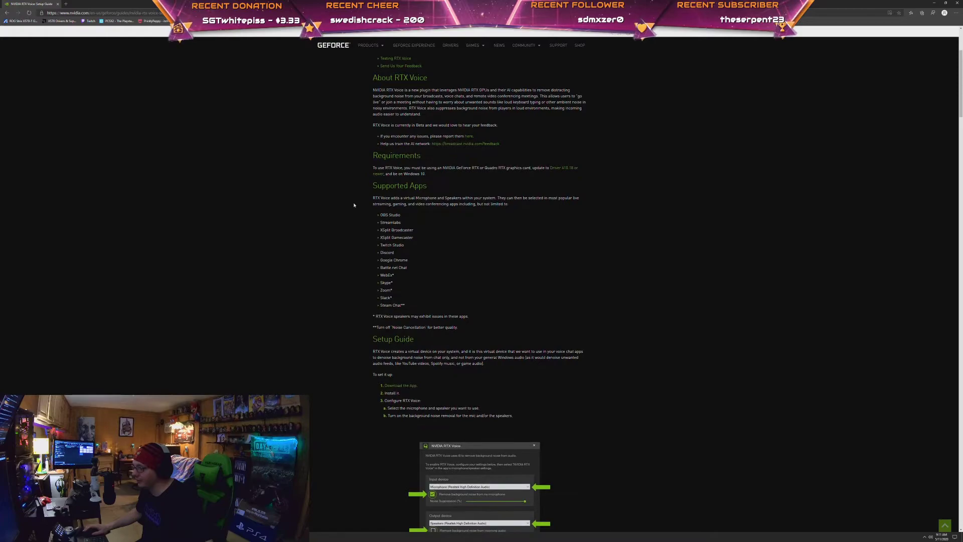
{"action": "scroll", "coordinate": [416, 150], "scroll_direction": "up", "scroll_amount": 3}
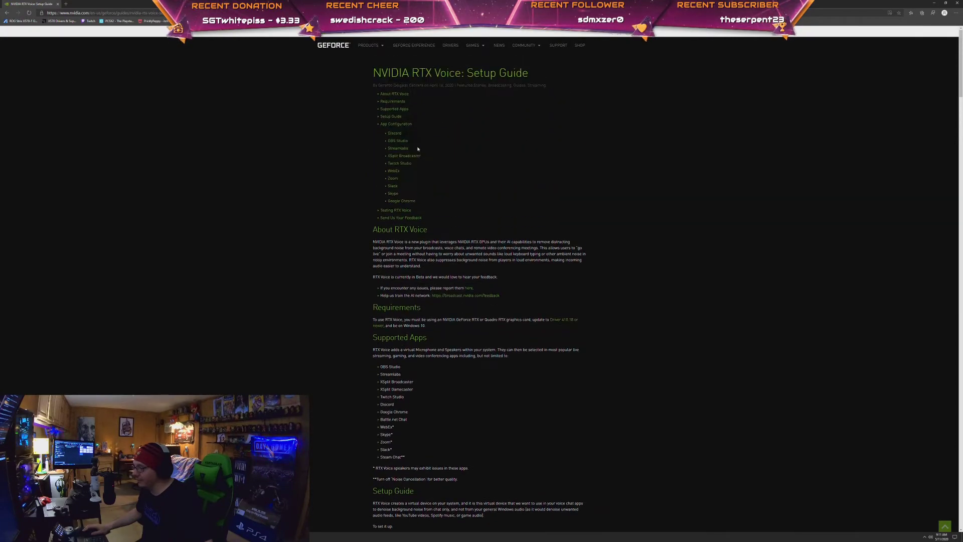
Download the RTX Voice app from the setup guide and run its installer with permission granted, closing the installer and browser at the end.
{"action": "scroll", "coordinate": [421, 189], "scroll_direction": "down", "scroll_amount": 2}
{"action": "scroll", "coordinate": [421, 189], "scroll_direction": "down", "scroll_amount": 5}
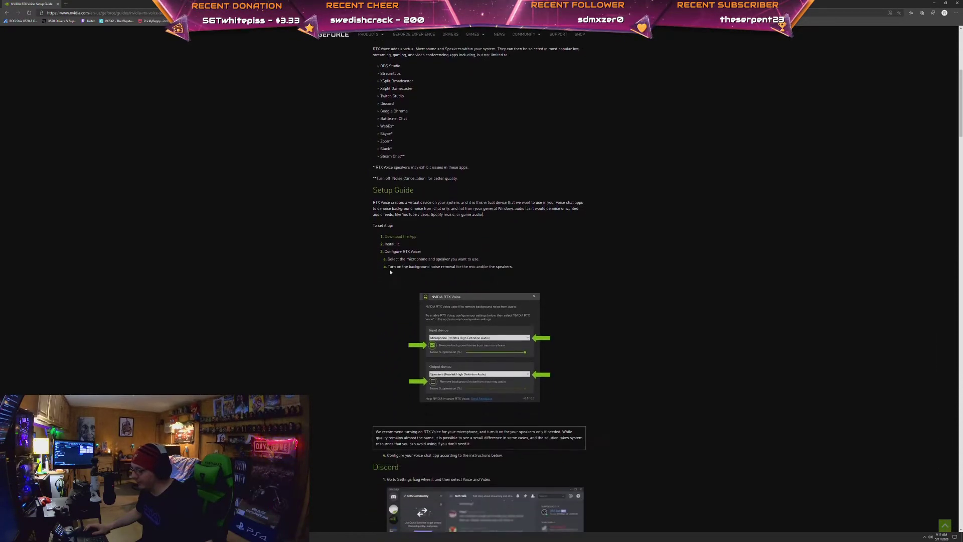
{"action": "left_click", "coordinate": [409, 234]}
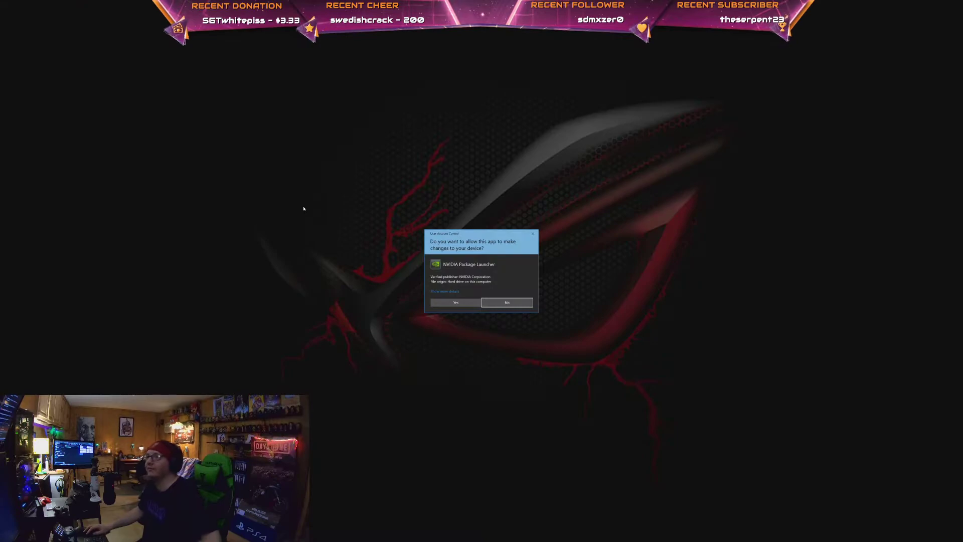
{"action": "left_click", "coordinate": [457, 302]}
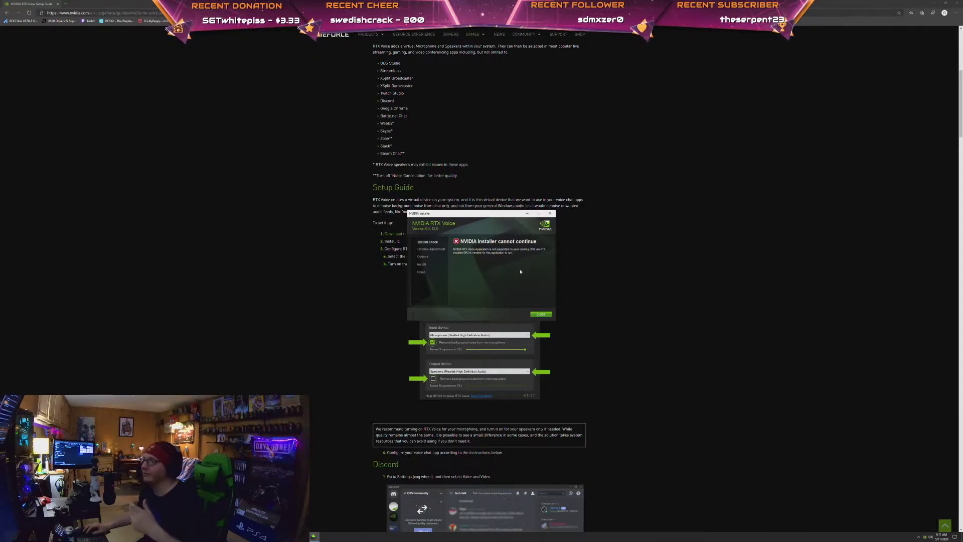
{"action": "left_click", "coordinate": [540, 315]}
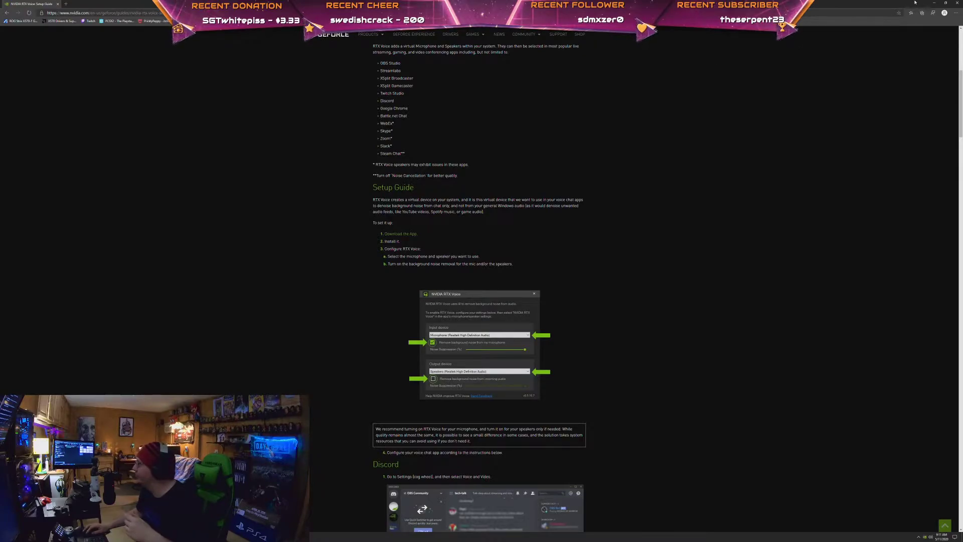
{"action": "left_click", "coordinate": [957, 4]}
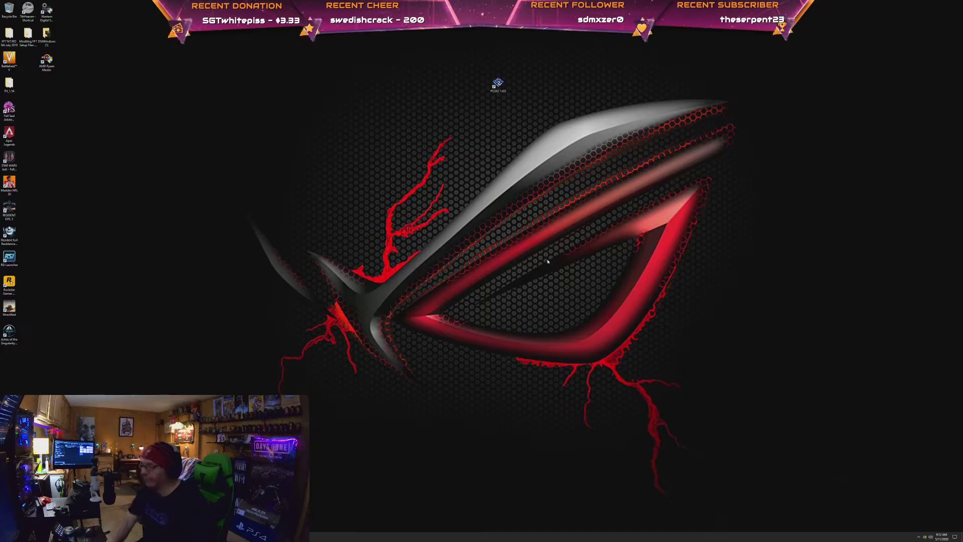
Run notepad as a new task with administrative privileges from Task Manager, and close Task Manager.
{"action": "key", "text": "ctrl+shift+Escape"}
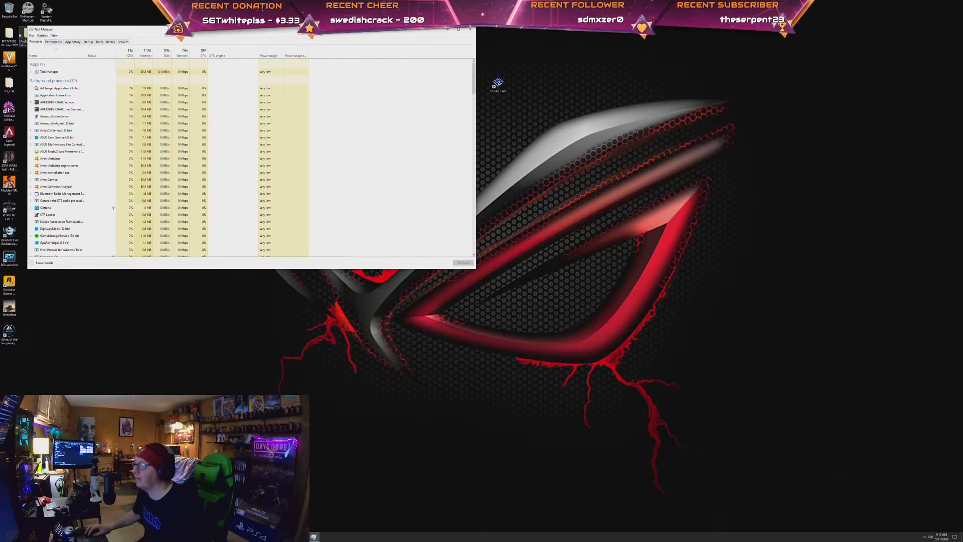
{"action": "left_click", "coordinate": [33, 36]}
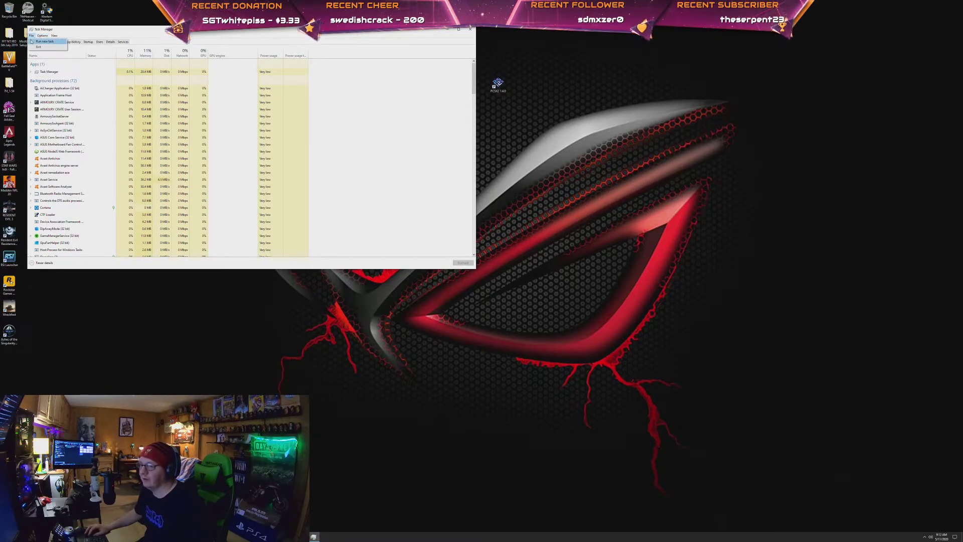
{"action": "left_click", "coordinate": [44, 41]}
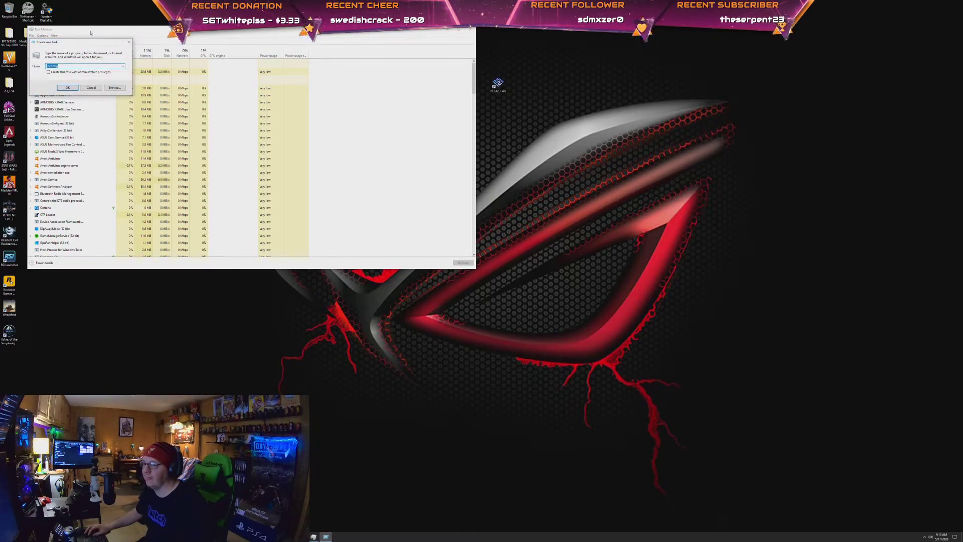
{"action": "left_click_drag", "start_coordinate": [97, 44], "coordinate": [323, 91]}
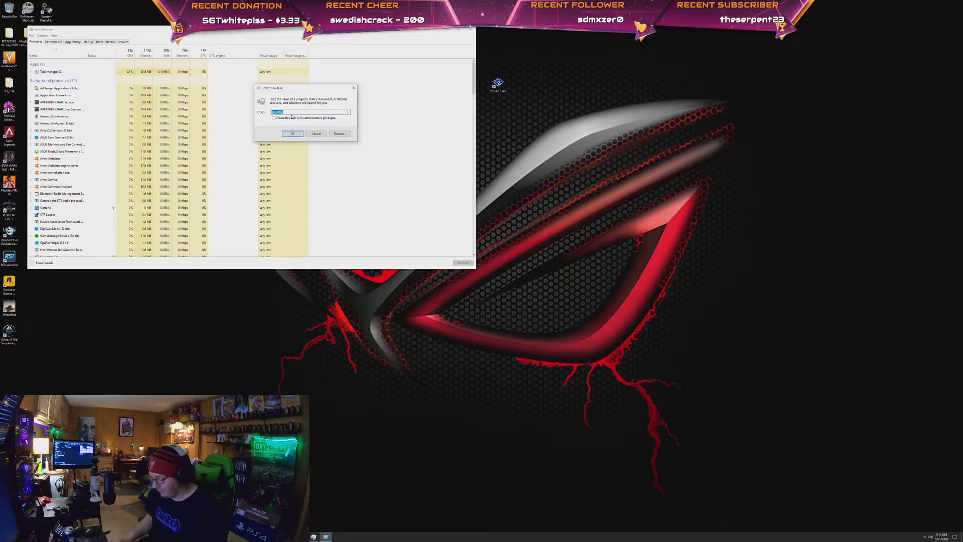
{"action": "type", "text": "n"}
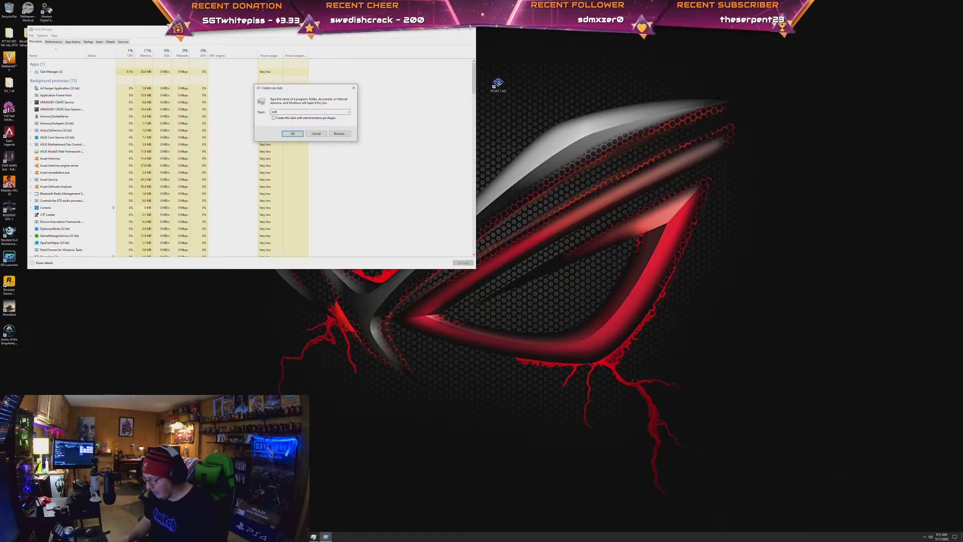
{"action": "type", "text": "otepad"}
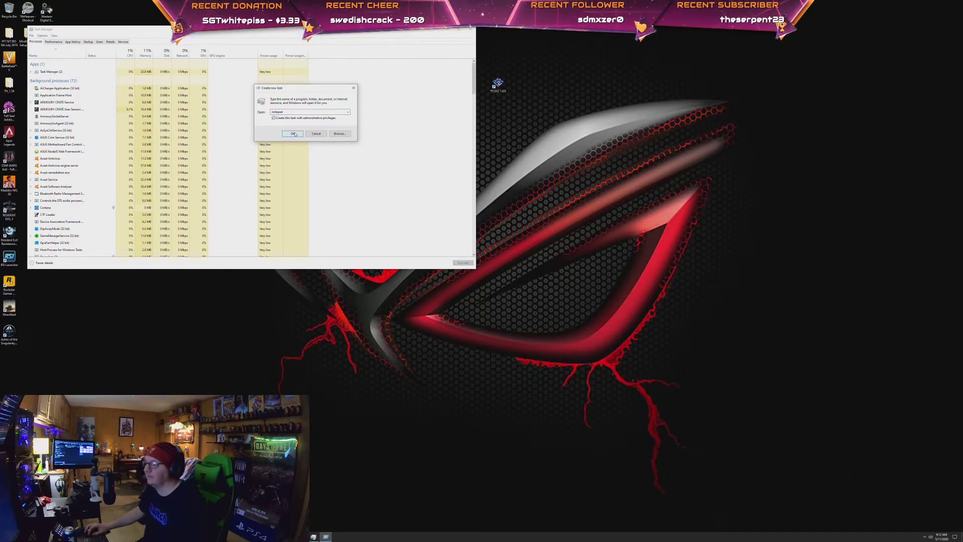
{"action": "left_click", "coordinate": [294, 133]}
{"action": "left_click_drag", "start_coordinate": [448, 113], "coordinate": [605, 139]}
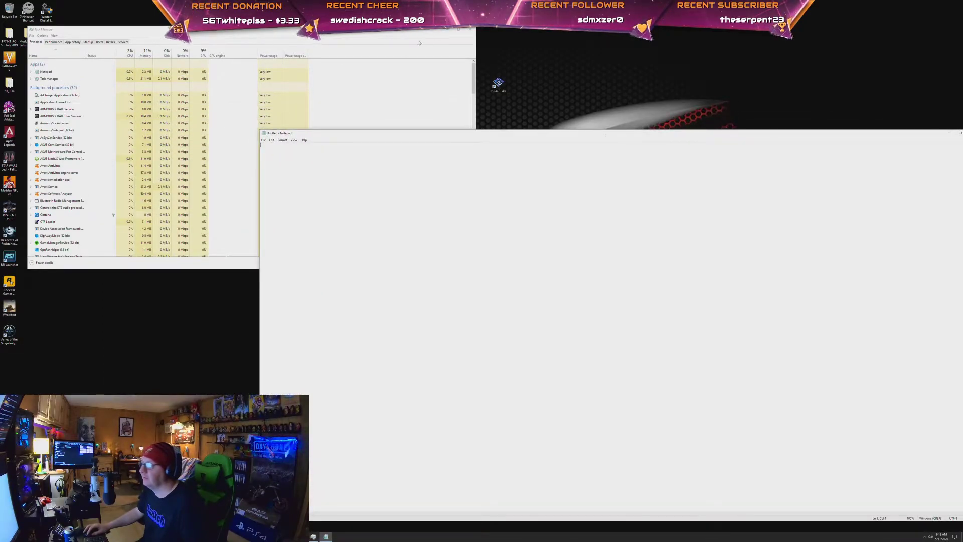
{"action": "left_click", "coordinate": [470, 29]}
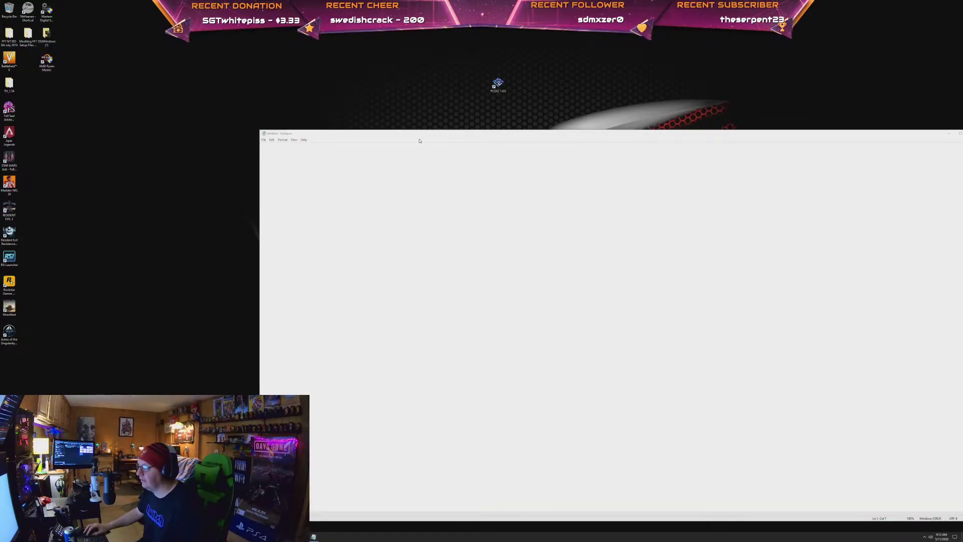
{"action": "left_click_drag", "start_coordinate": [419, 136], "coordinate": [438, 105]}
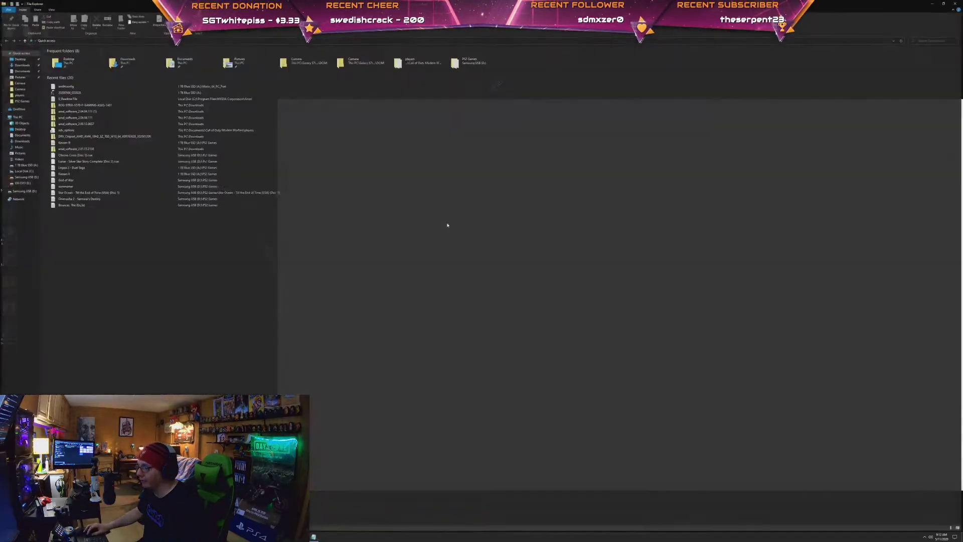
Open the NVRTXVoice folder inside Temp on Local Disk (C:) in File Explorer.
{"action": "key", "text": "super+e"}
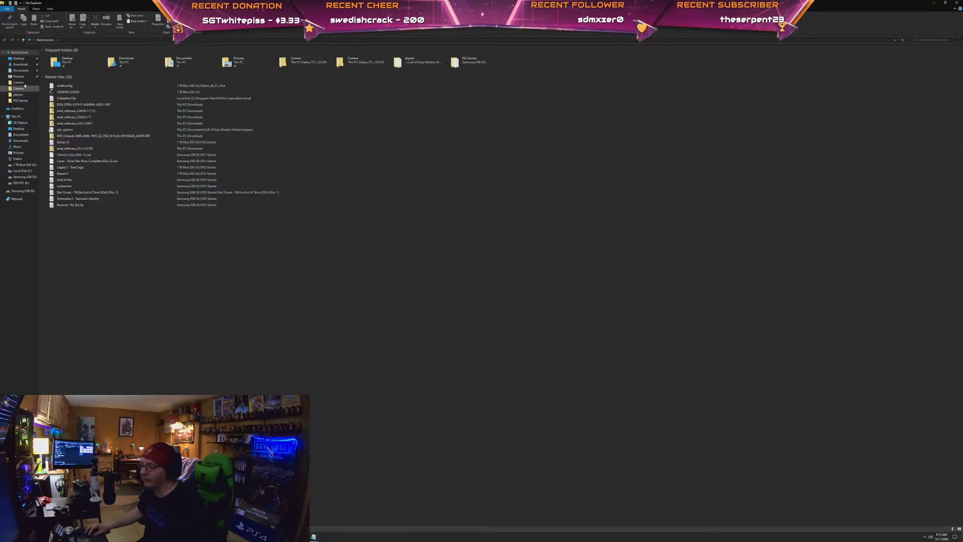
{"action": "left_click", "coordinate": [17, 119]}
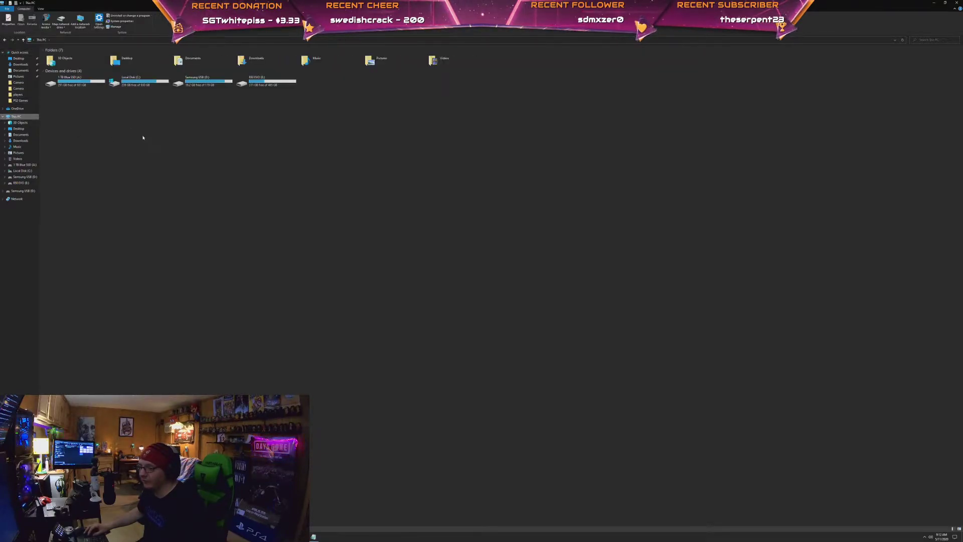
{"action": "double_click", "coordinate": [137, 81]}
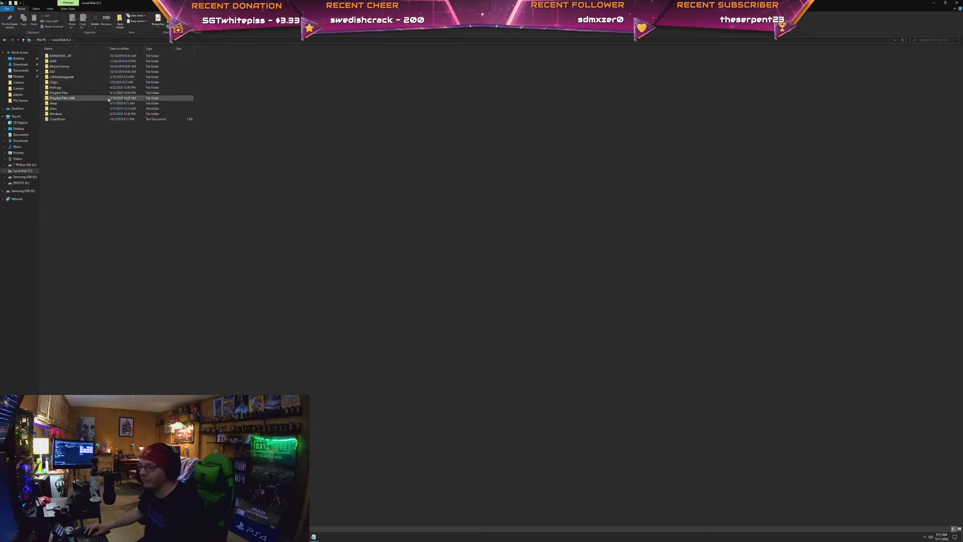
{"action": "double_click", "coordinate": [54, 102]}
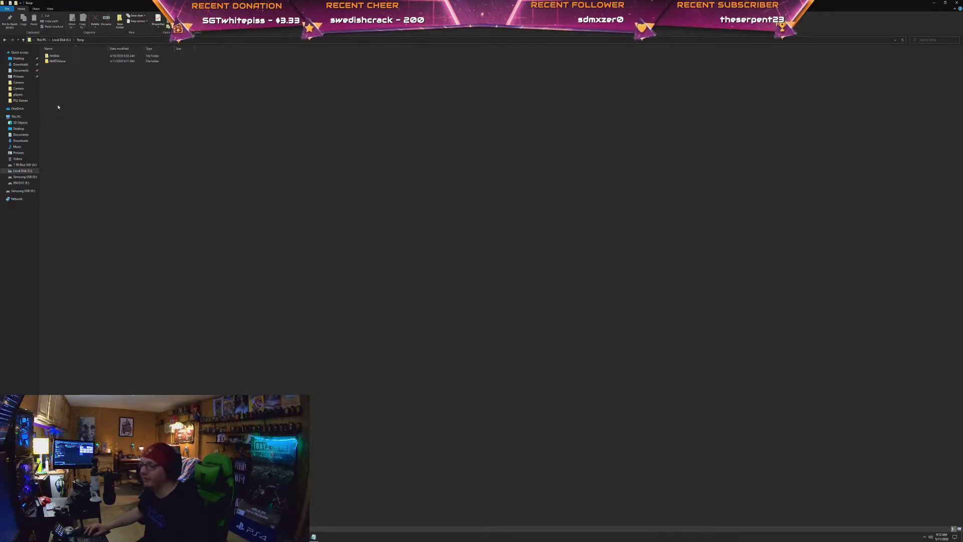
{"action": "double_click", "coordinate": [62, 61]}
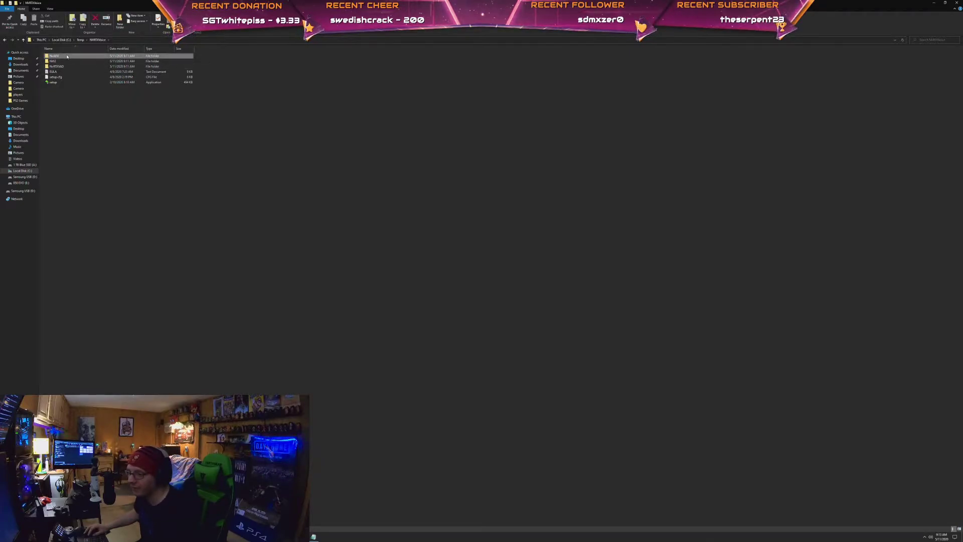
Examine the contents of the three subfolders in the NVRTXVoice folder.
{"action": "right_click", "coordinate": [67, 56]}
{"action": "left_click", "coordinate": [174, 119]}
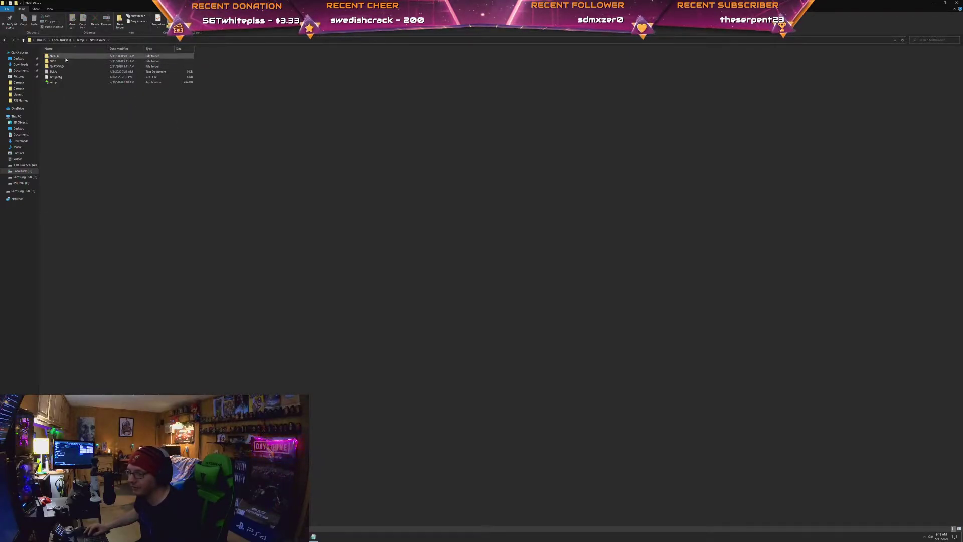
{"action": "double_click", "coordinate": [80, 66]}
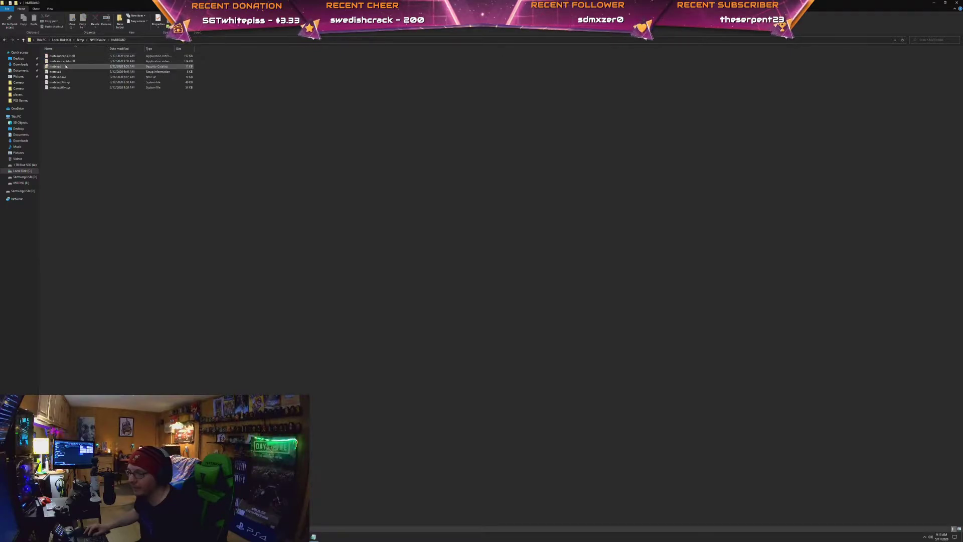
{"action": "left_click", "coordinate": [23, 39]}
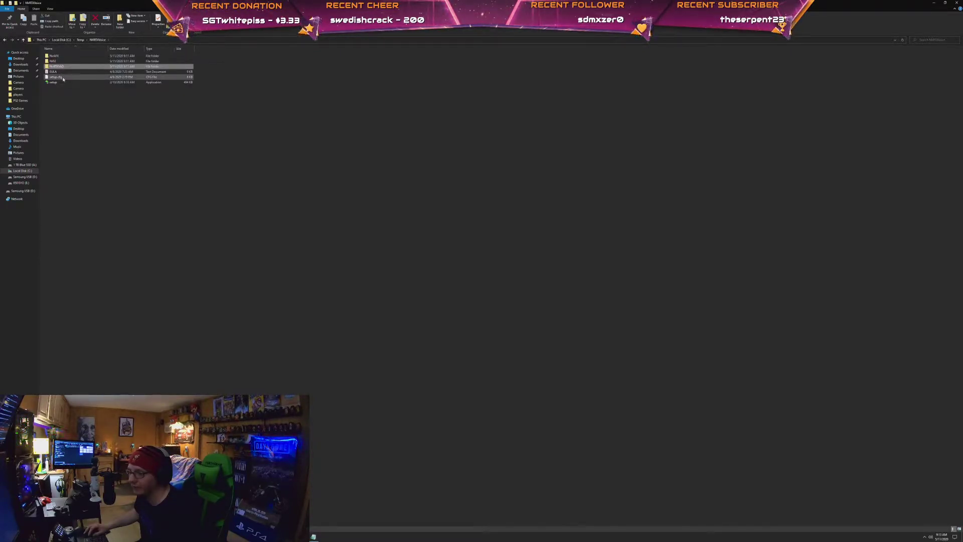
{"action": "double_click", "coordinate": [56, 60]}
{"action": "left_click", "coordinate": [24, 40]}
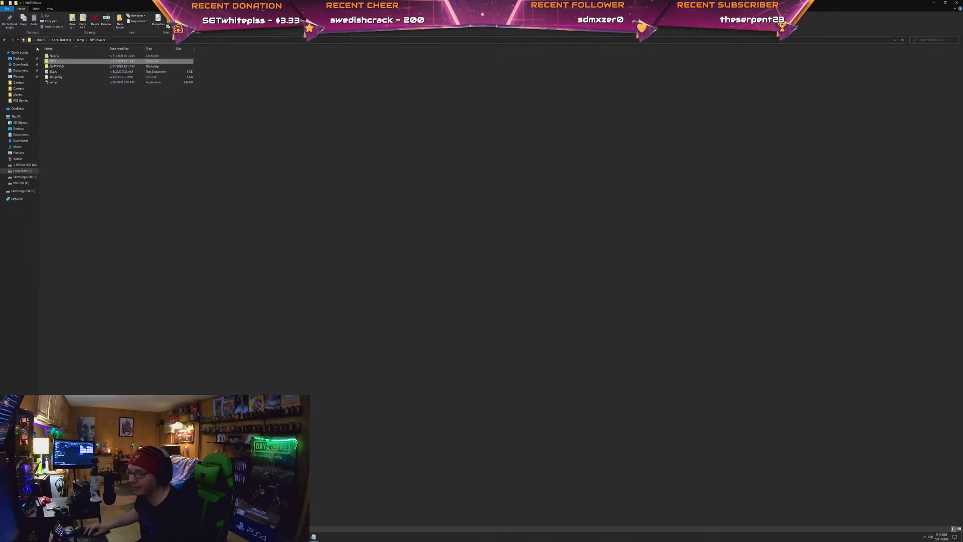
{"action": "double_click", "coordinate": [57, 56]}
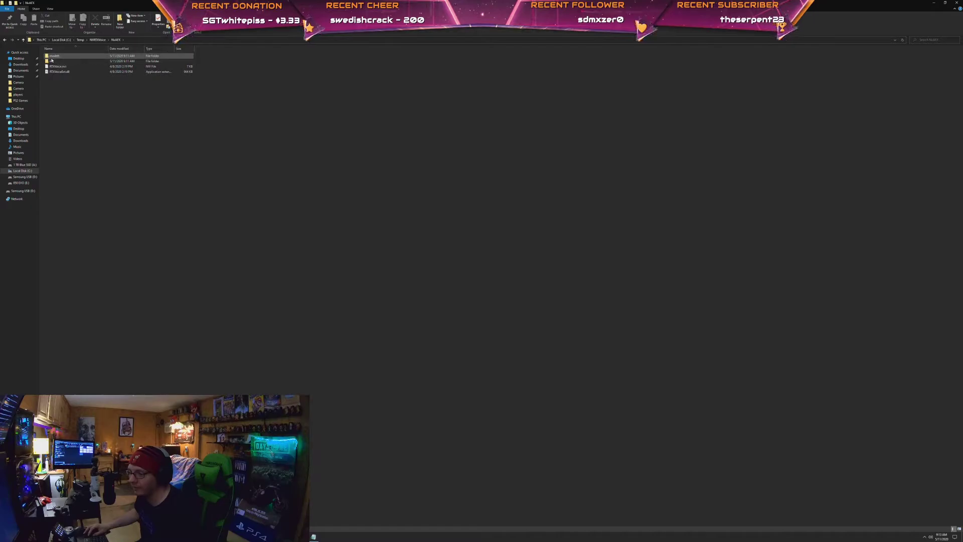
{"action": "left_click", "coordinate": [24, 39]}
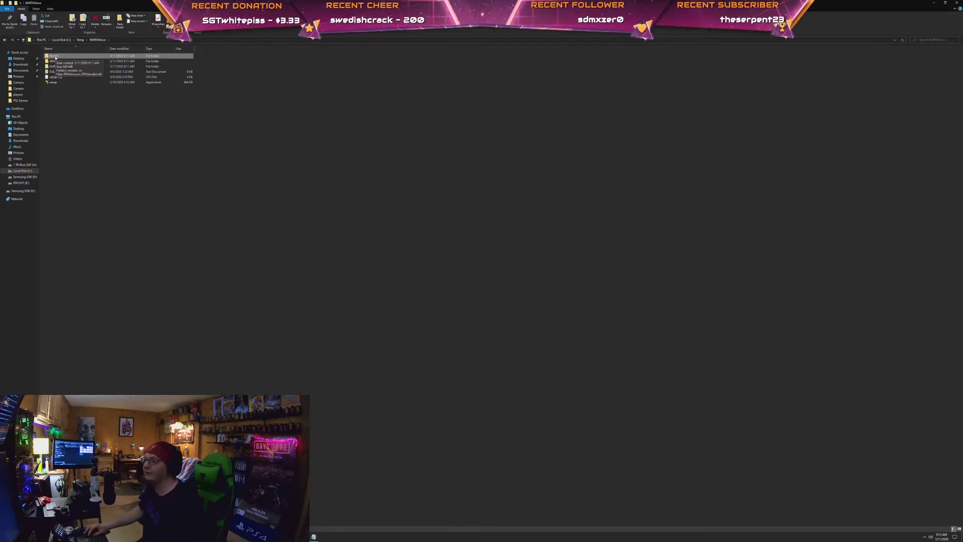
Look in the NvAFX subfolder of NVRTXVoice for the RTXVoice.nvi file, and close File Explorer.
{"action": "double_click", "coordinate": [56, 56]}
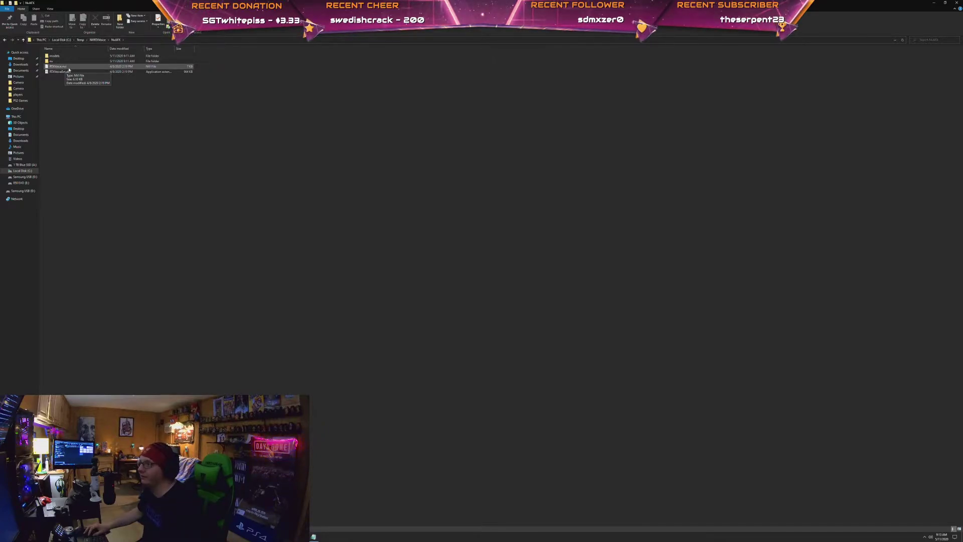
{"action": "left_click_drag", "start_coordinate": [688, 2], "coordinate": [349, 144]}
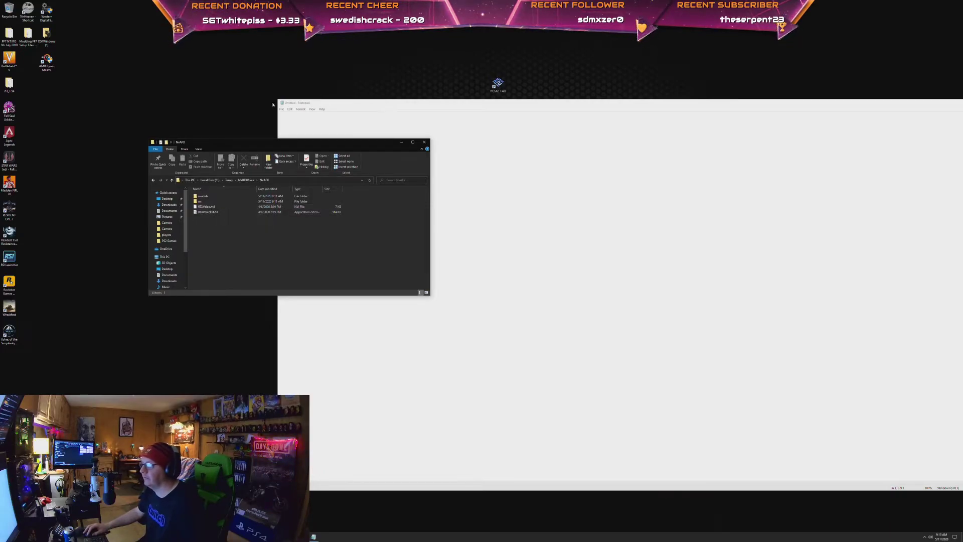
{"action": "left_click", "coordinate": [425, 142]}
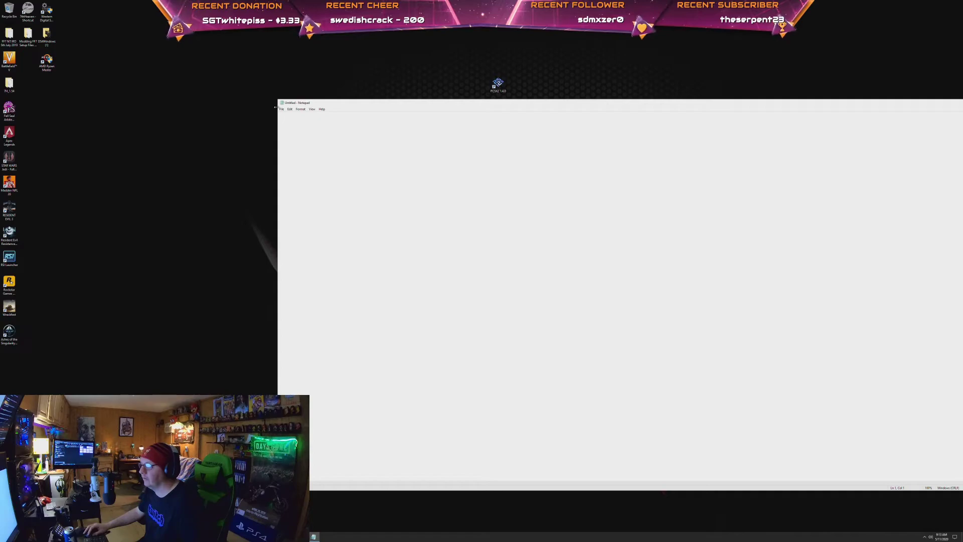
Start opening a file in Notepad and browse to the NvAFX folder inside Temp\NVRTXVoice on Local Disk (C:).
{"action": "left_click_drag", "start_coordinate": [390, 106], "coordinate": [342, 104]}
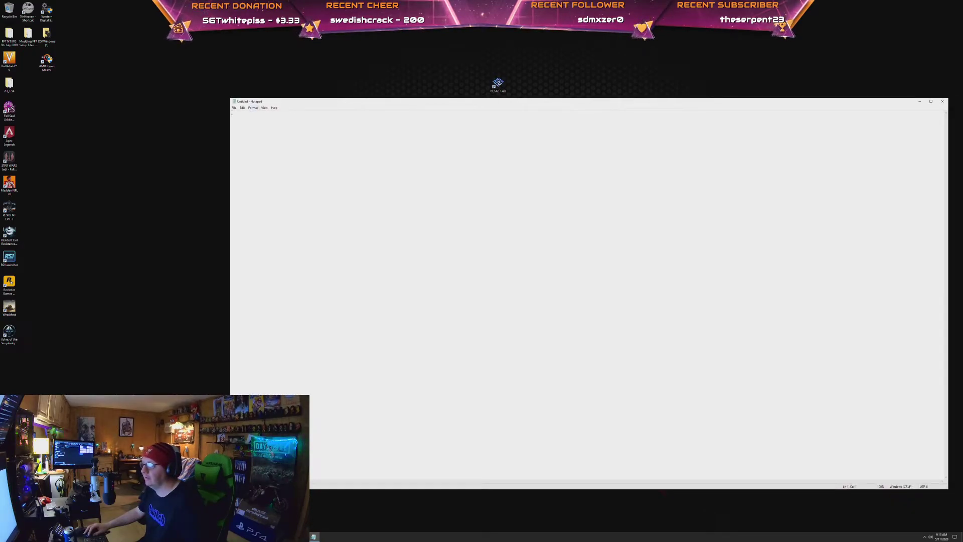
{"action": "left_click", "coordinate": [234, 109]}
{"action": "left_click", "coordinate": [243, 125]}
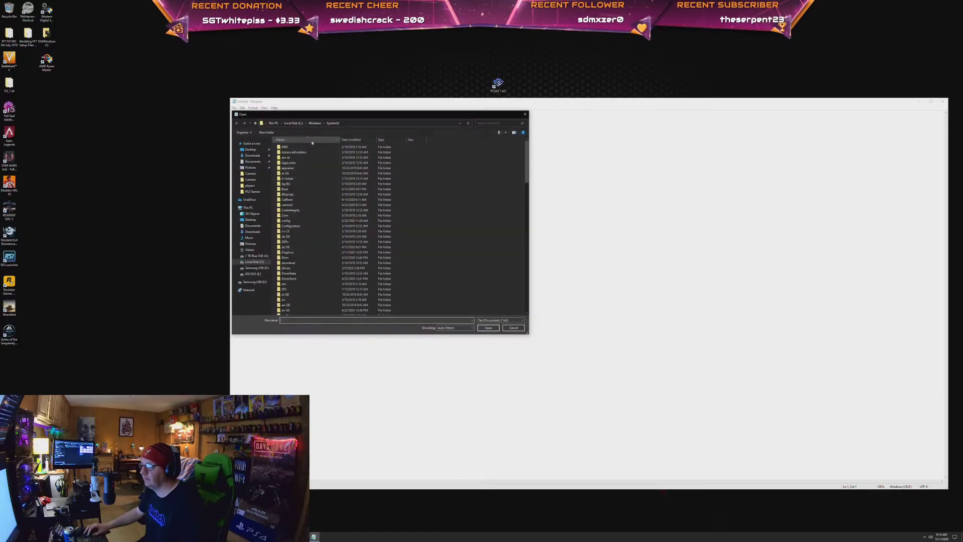
{"action": "left_click", "coordinate": [249, 207]}
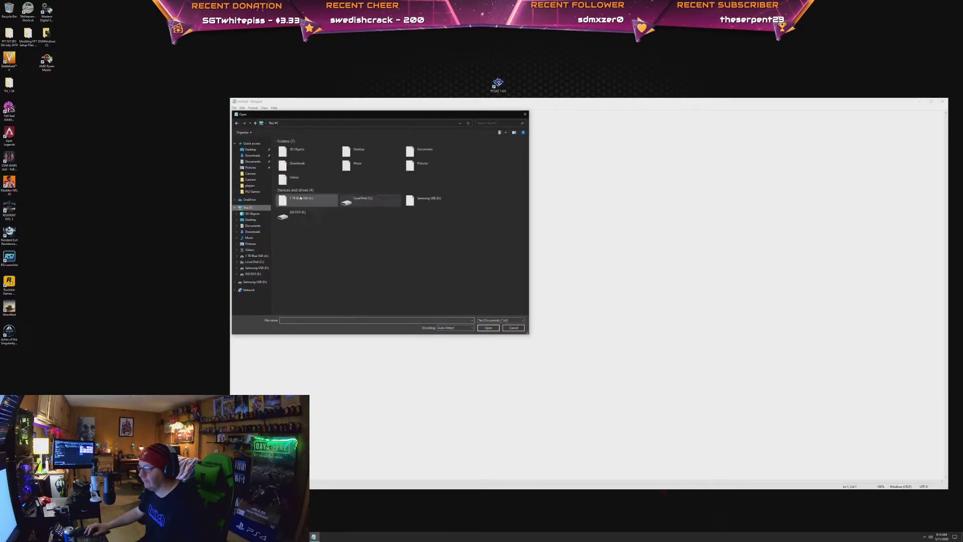
{"action": "double_click", "coordinate": [356, 202]}
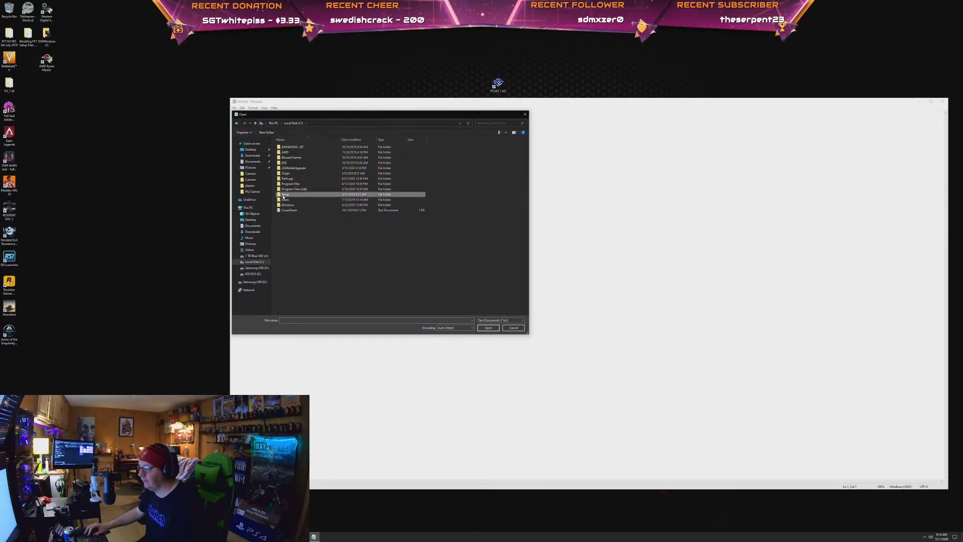
{"action": "double_click", "coordinate": [291, 194]}
{"action": "double_click", "coordinate": [289, 152]}
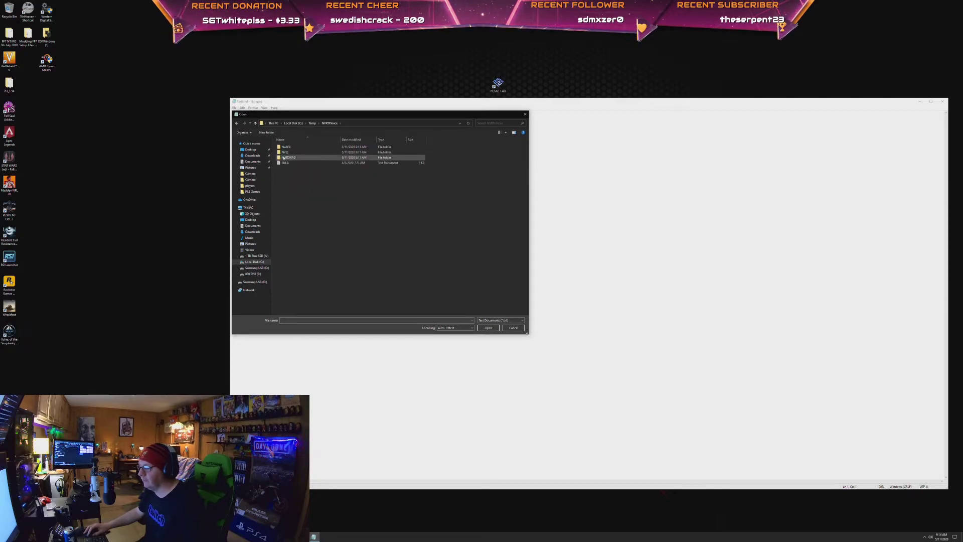
{"action": "double_click", "coordinate": [288, 147]}
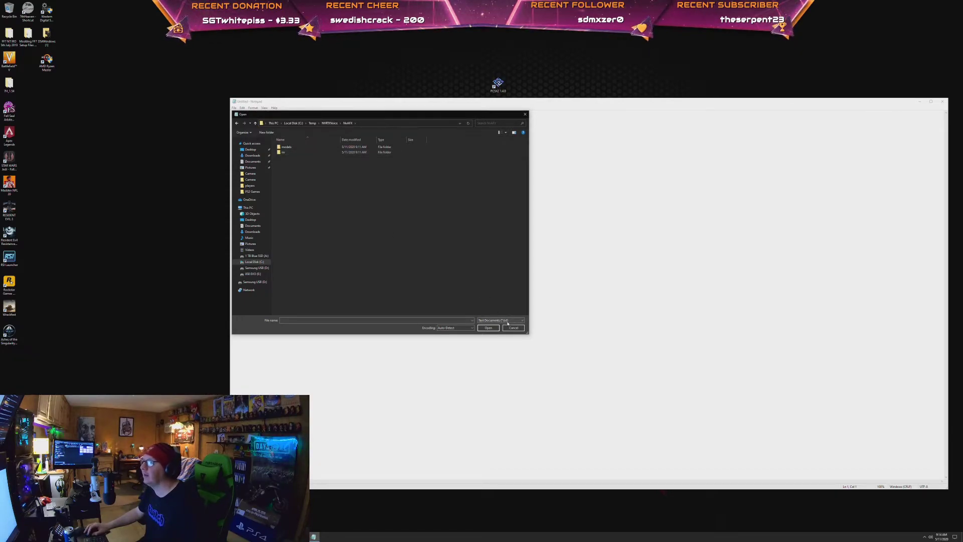
Show all file types and open RTXVoice.nvi in Notepad.
{"action": "left_click", "coordinate": [504, 320]}
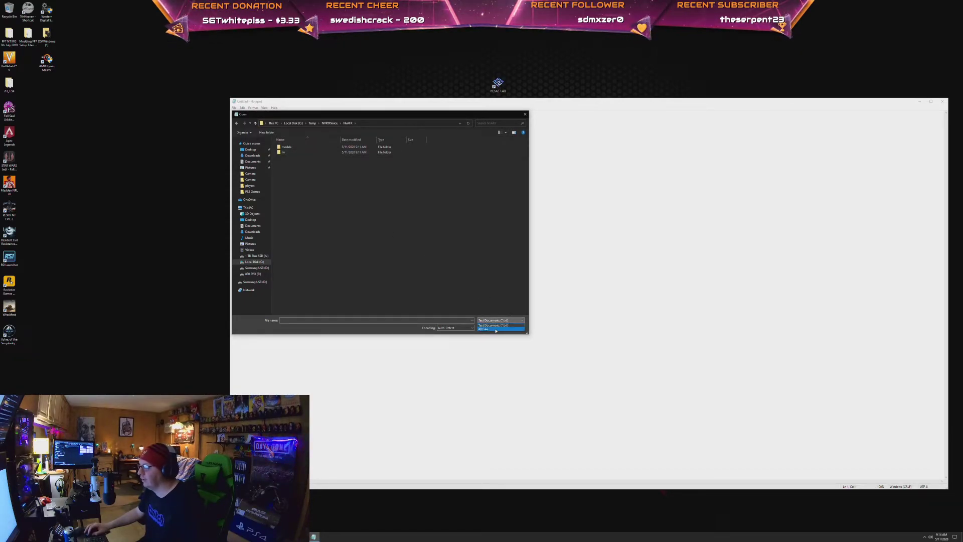
{"action": "left_click", "coordinate": [496, 329]}
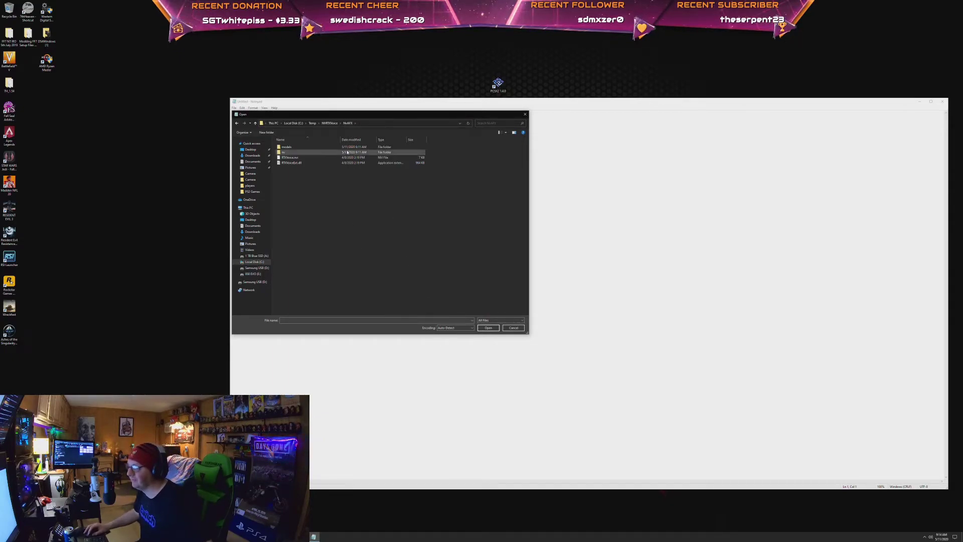
{"action": "left_click", "coordinate": [509, 323]}
{"action": "left_click", "coordinate": [505, 329]}
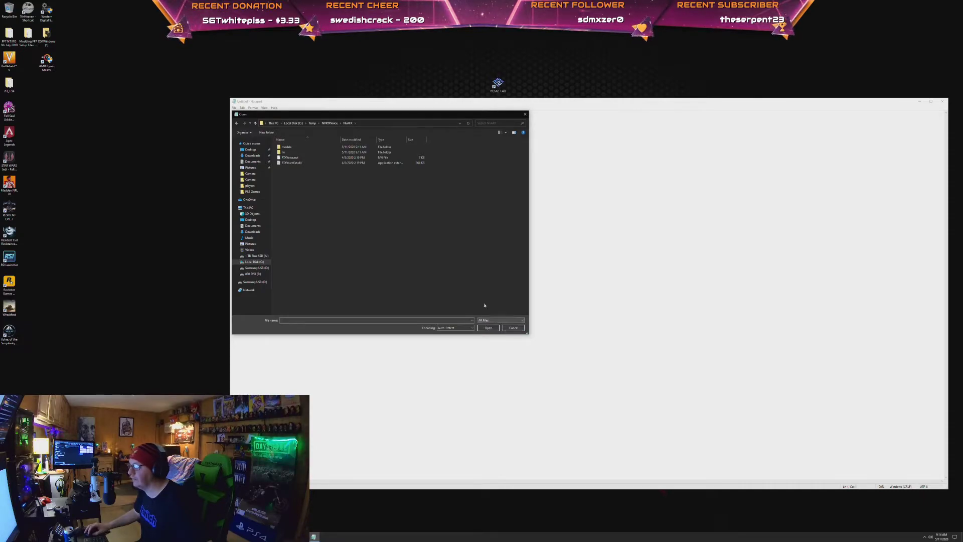
{"action": "left_click", "coordinate": [312, 158]}
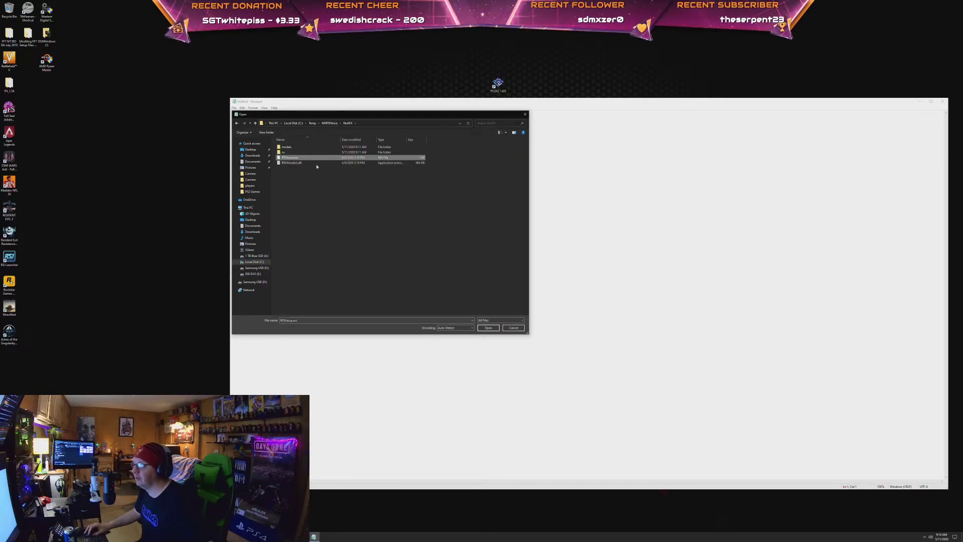
{"action": "left_click", "coordinate": [488, 328]}
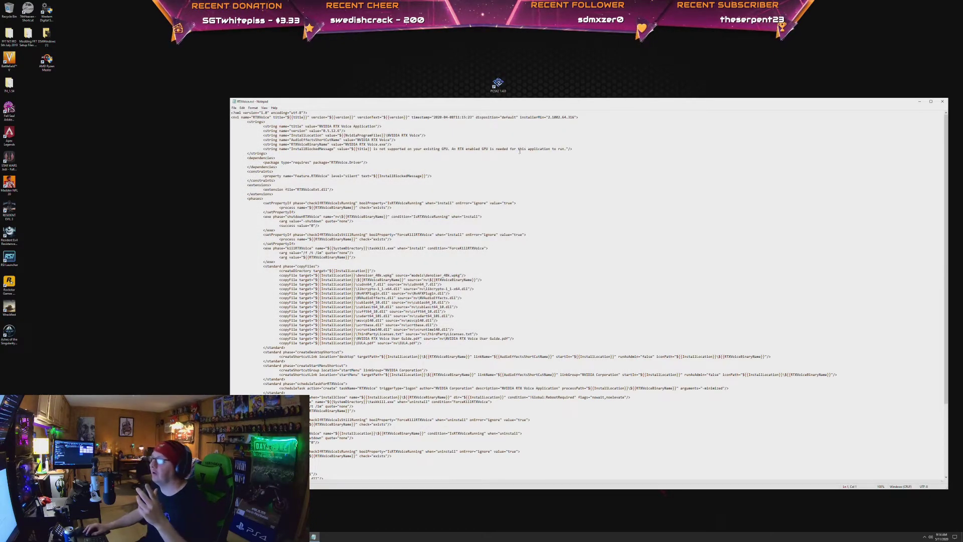
Delete the whole constraints block from RTXVoice.nvi, save the file and close Notepad.
{"action": "left_click", "coordinate": [931, 102]}
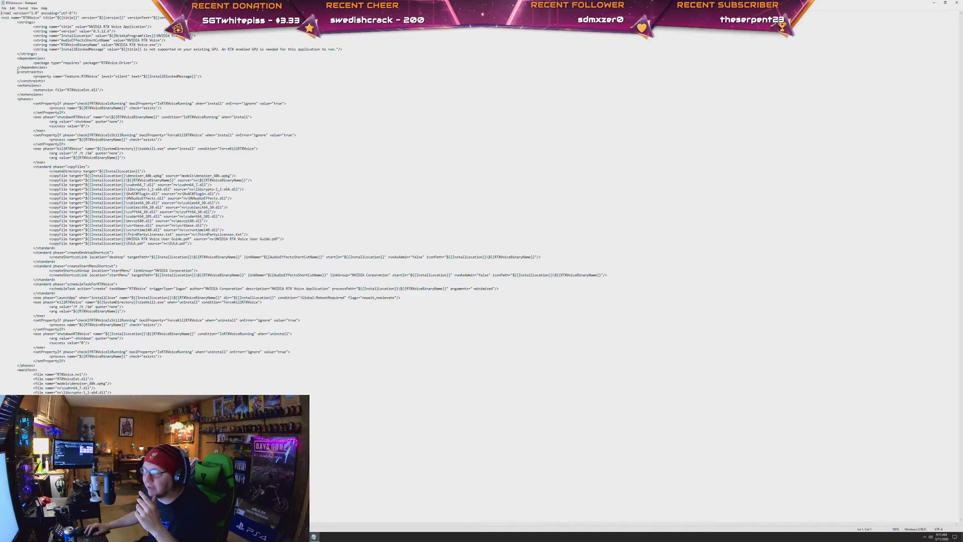
{"action": "left_click_drag", "start_coordinate": [17, 72], "coordinate": [49, 80]}
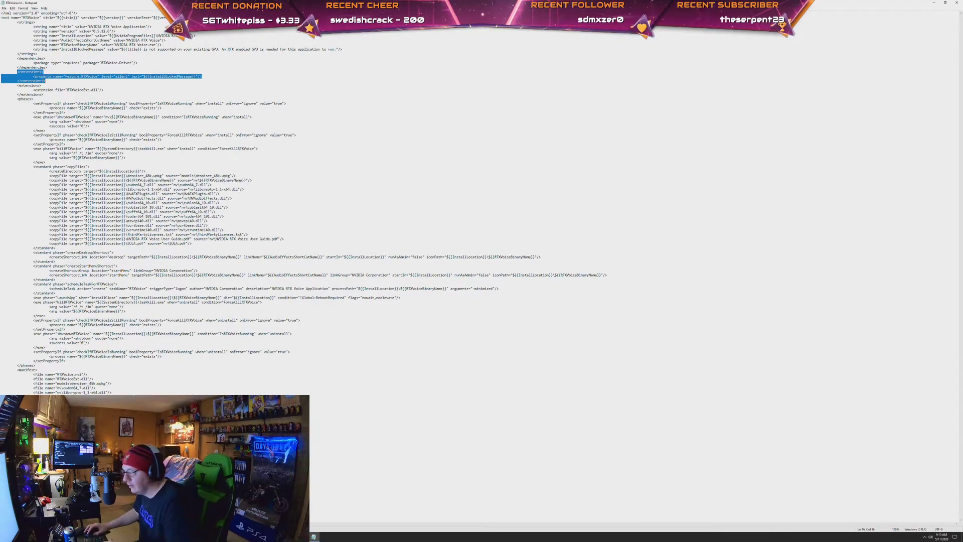
{"action": "key", "text": "BackSpace"}
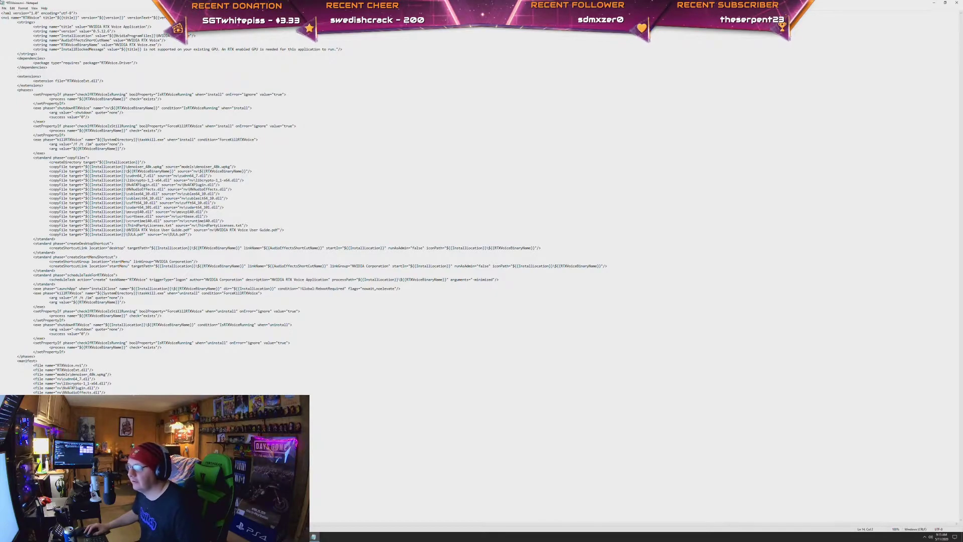
{"action": "left_click", "coordinate": [4, 8]}
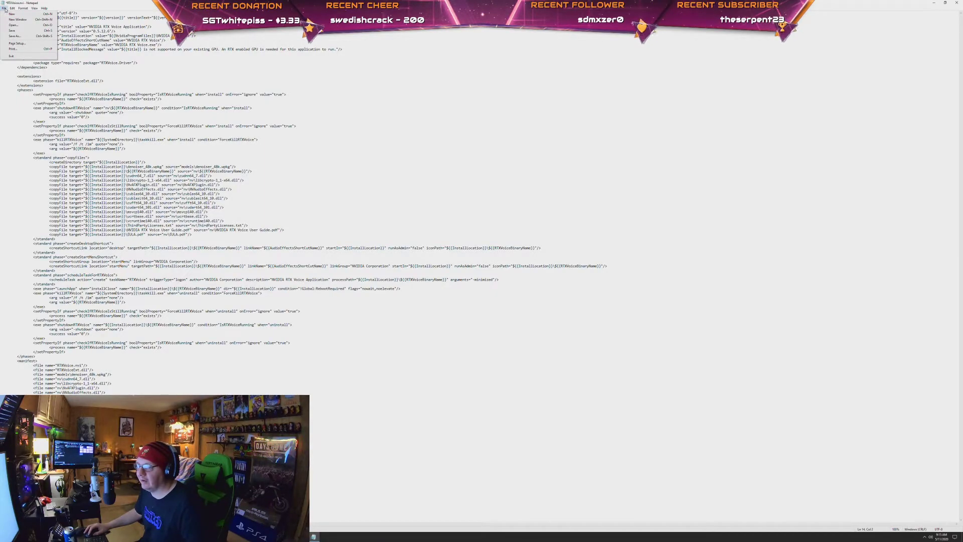
{"action": "left_click", "coordinate": [18, 31]}
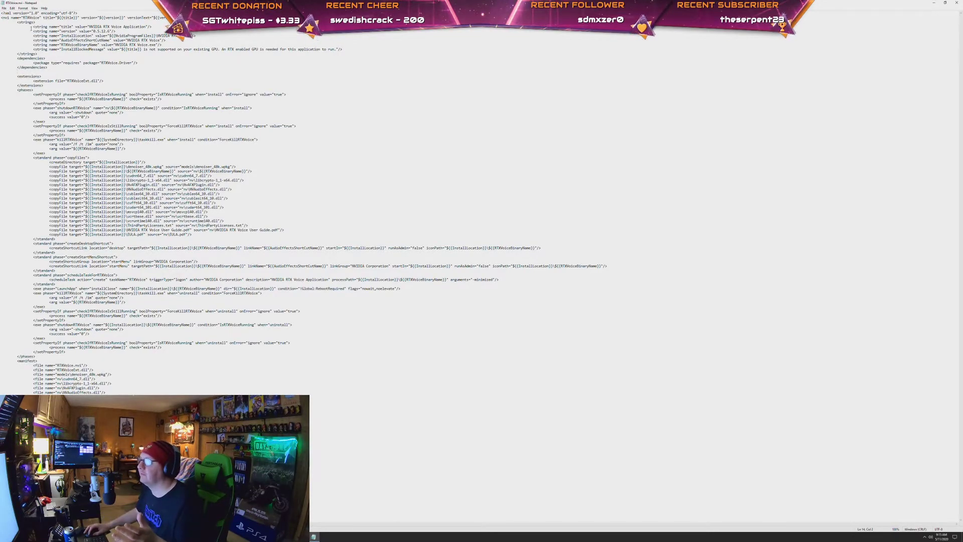
{"action": "left_click", "coordinate": [958, 3]}
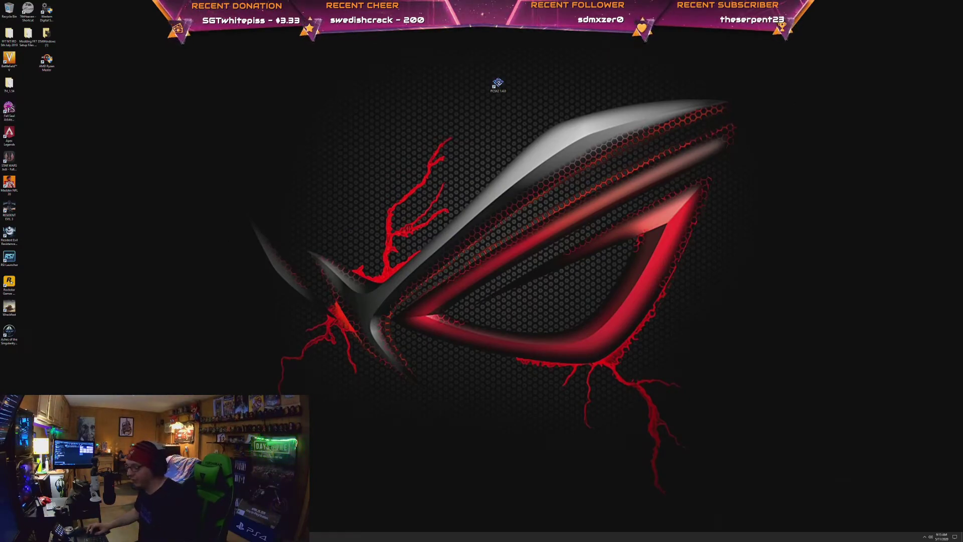
Open the NVRTXVoice folder inside Temp on Local Disk (C:) in a new File Explorer window.
{"action": "key", "text": "super+e"}
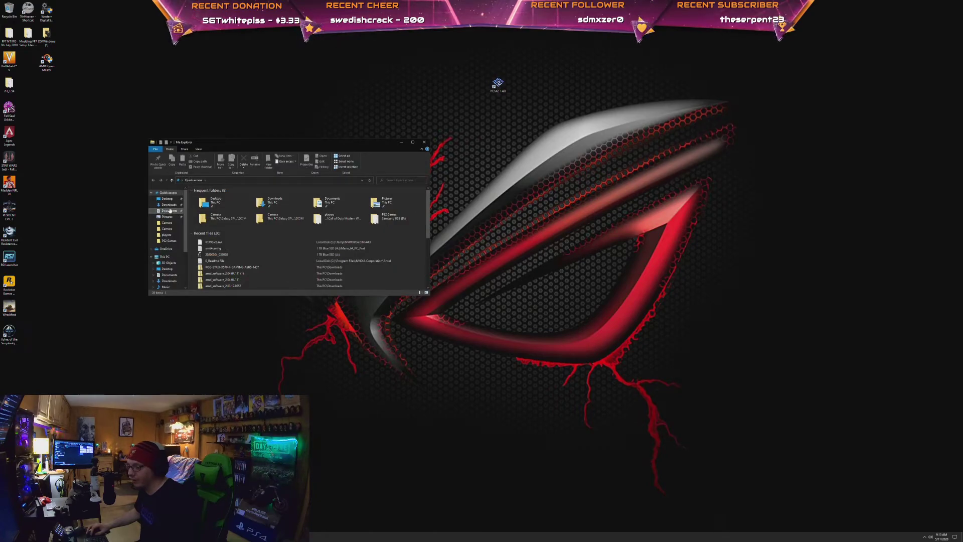
{"action": "left_click", "coordinate": [169, 205]}
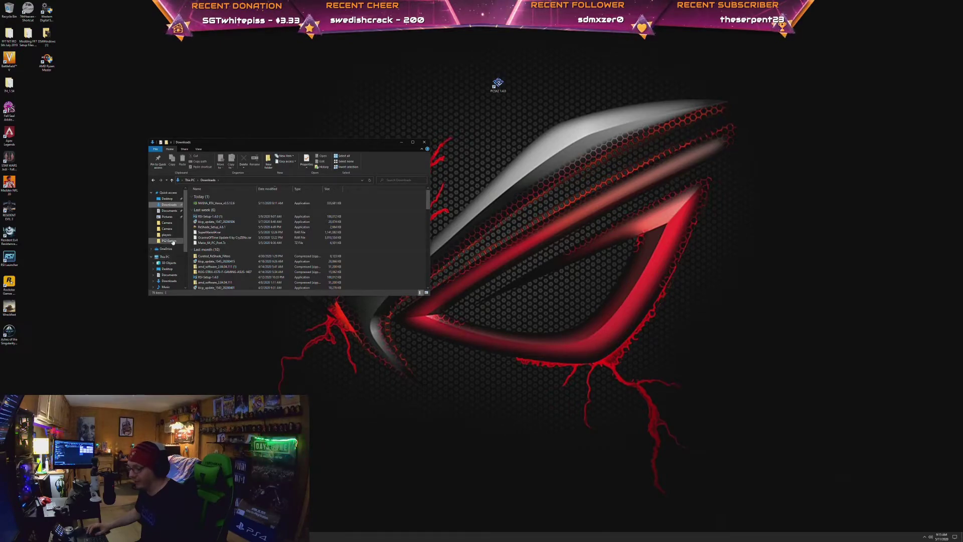
{"action": "left_click", "coordinate": [164, 256]}
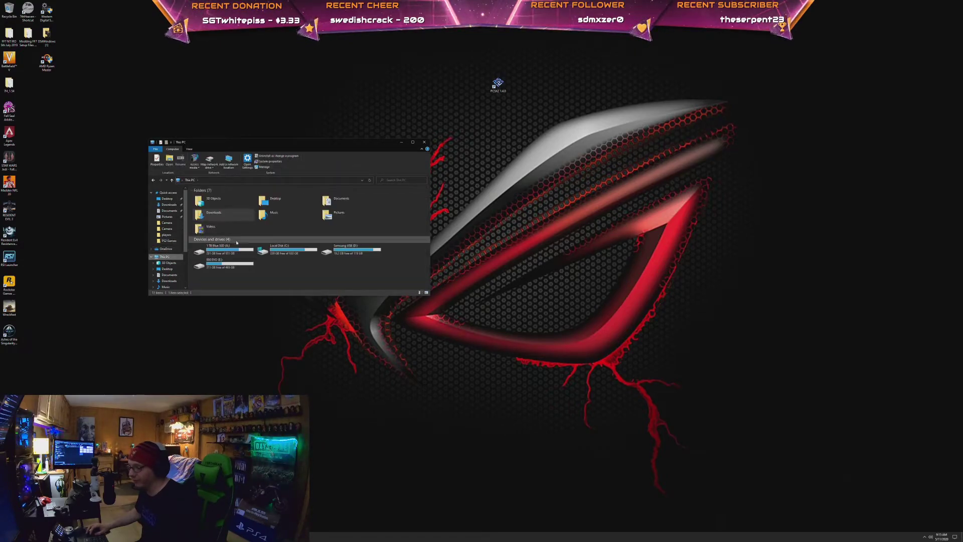
{"action": "double_click", "coordinate": [281, 249]}
{"action": "left_click", "coordinate": [203, 245]}
{"action": "double_click", "coordinate": [203, 246]}
{"action": "double_click", "coordinate": [214, 201]}
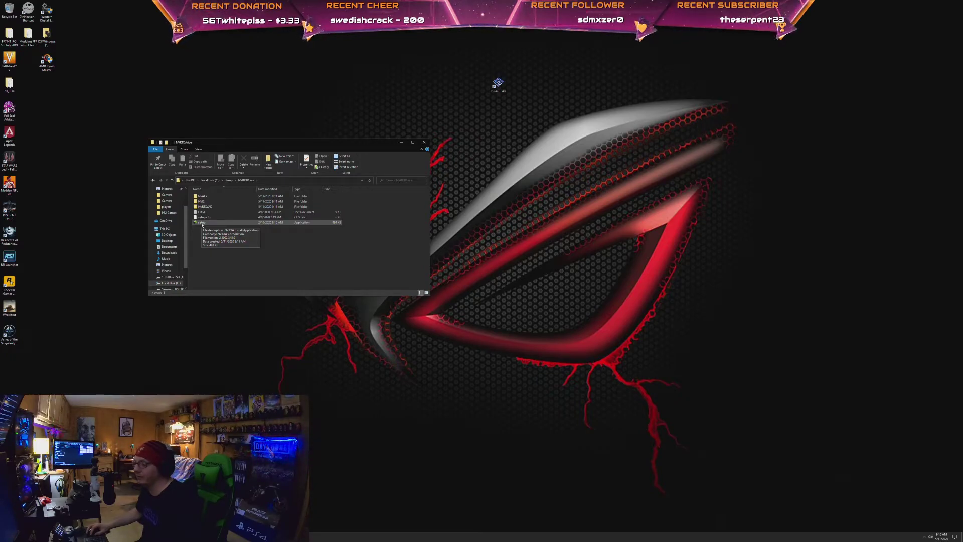
Install NVIDIA RTX Voice by running setup with permission granted and accepting the license agreement, closing the installer and File Explorer at the end.
{"action": "right_click", "coordinate": [202, 225]}
{"action": "left_click", "coordinate": [220, 237]}
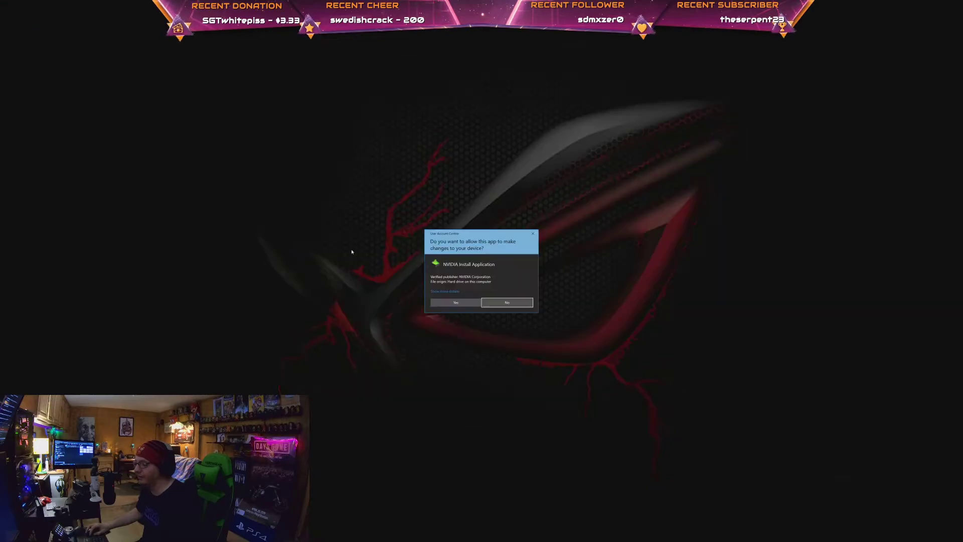
{"action": "left_click", "coordinate": [455, 302]}
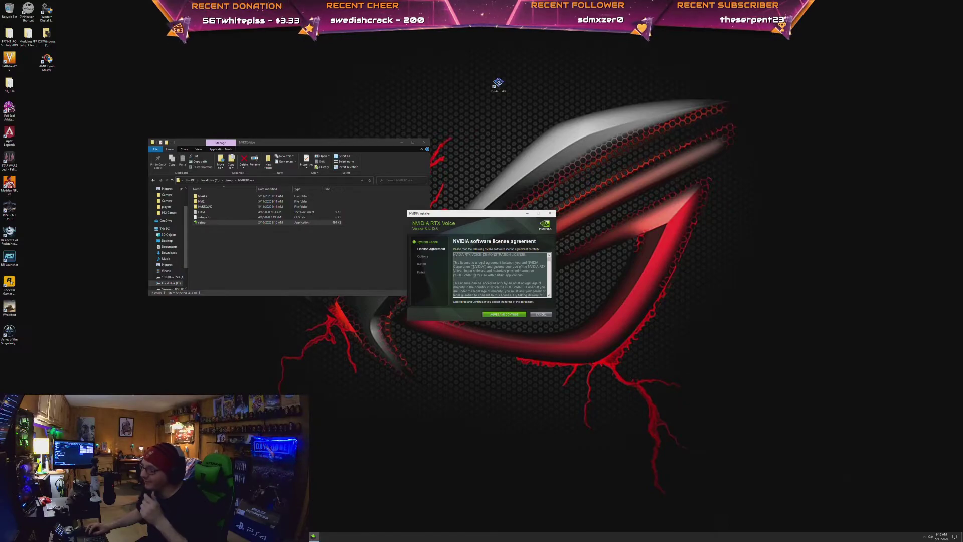
{"action": "left_click", "coordinate": [504, 315]}
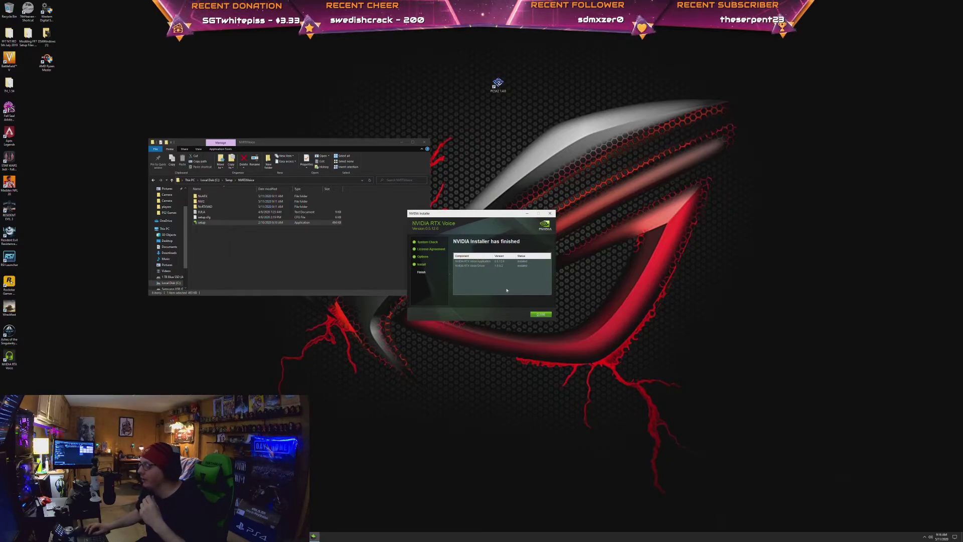
{"action": "left_click", "coordinate": [540, 314]}
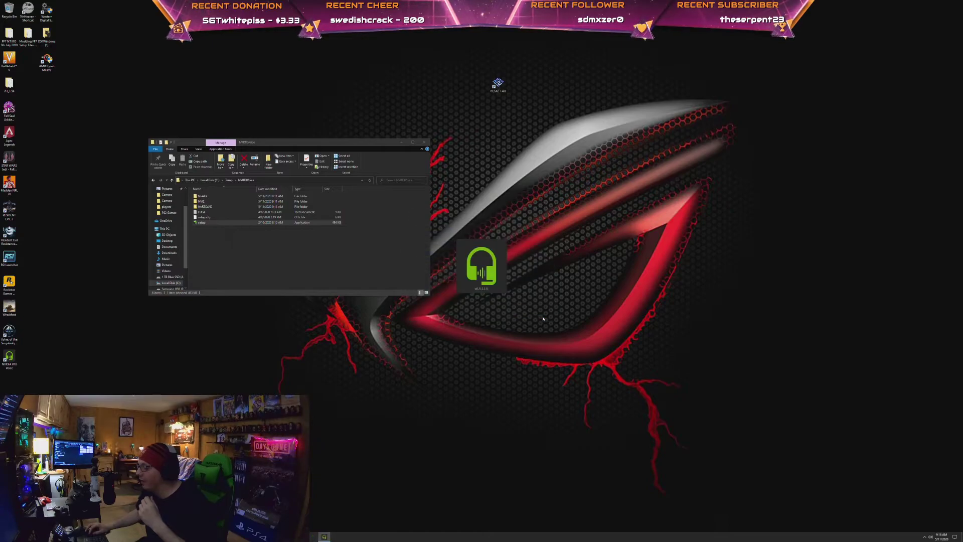
{"action": "left_click", "coordinate": [424, 142]}
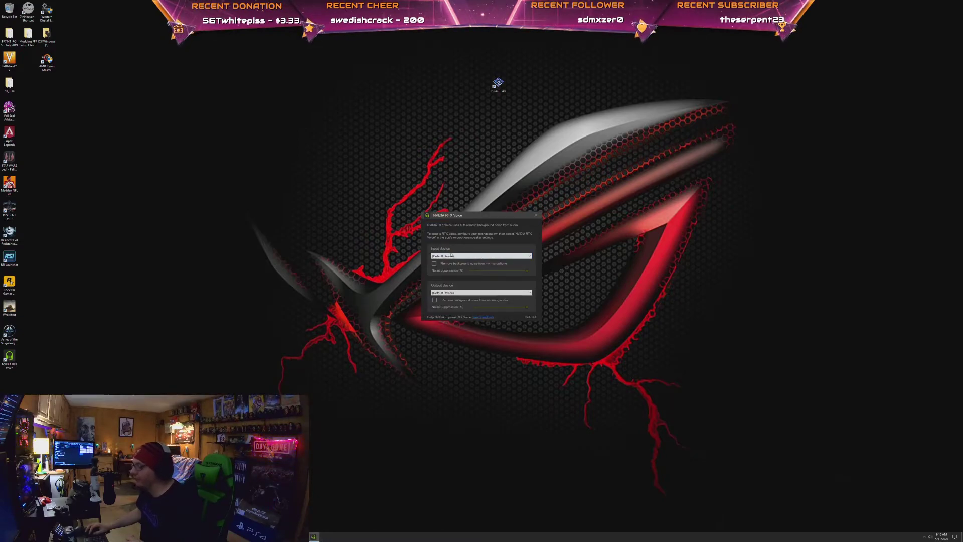
Set the input to Microphone (Yeti Stereo Microphone) and the output to the LG TV's NVIDIA High Definition Audio, and enable microphone background noise removal.
{"action": "left_click", "coordinate": [451, 257]}
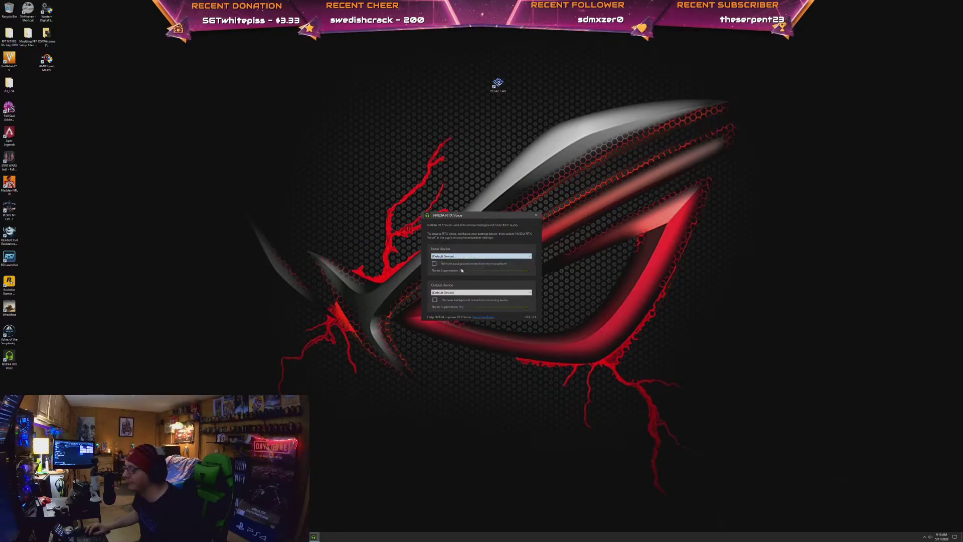
{"action": "left_click", "coordinate": [461, 270]}
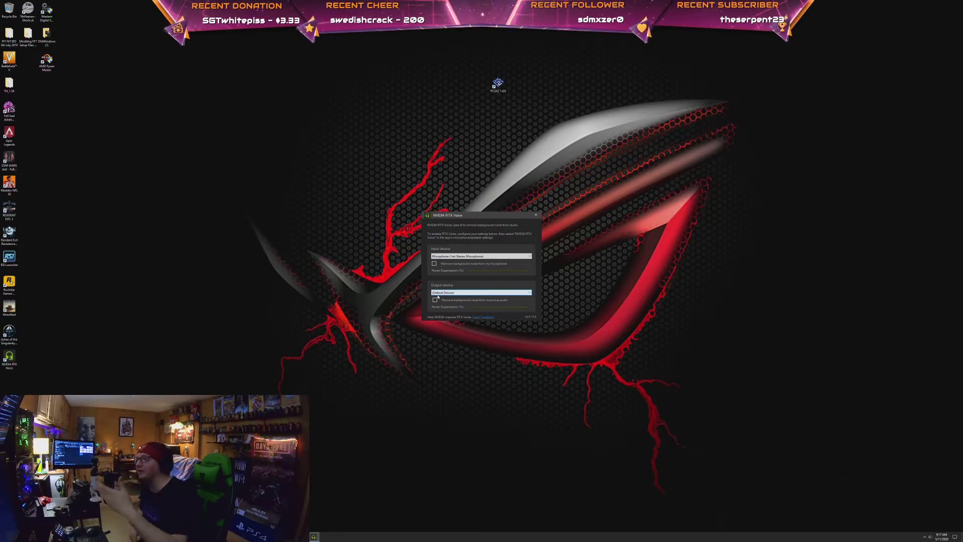
{"action": "left_click", "coordinate": [438, 298]}
{"action": "left_click", "coordinate": [481, 293]}
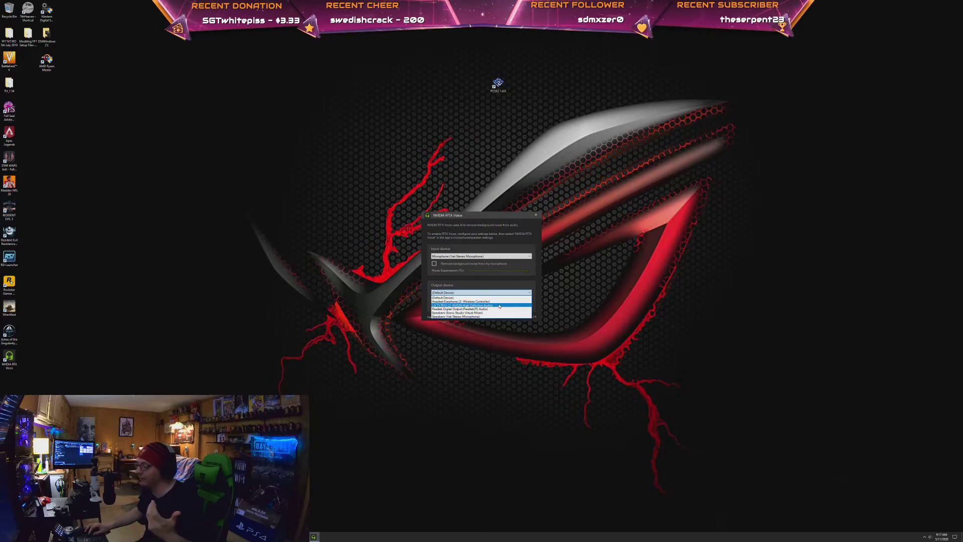
{"action": "left_click", "coordinate": [499, 305]}
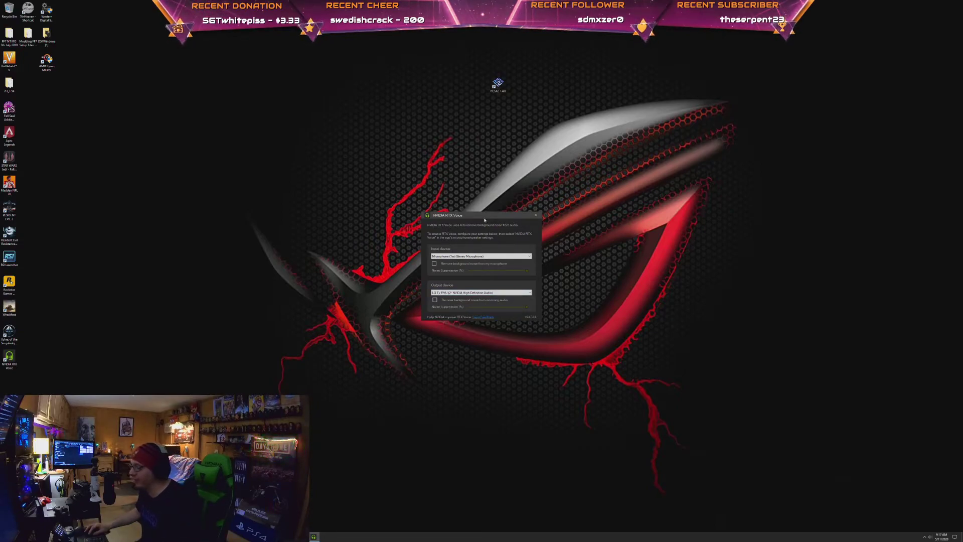
{"action": "left_click_drag", "start_coordinate": [485, 219], "coordinate": [284, 110]}
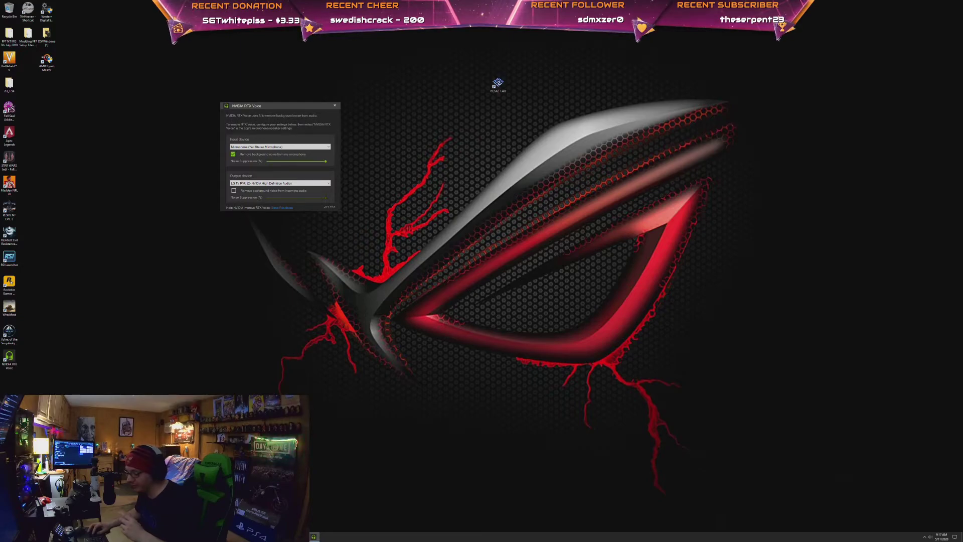
Check the default output and input devices in the Windows Sound settings, closing Settings at the end.
{"action": "right_click", "coordinate": [931, 537]}
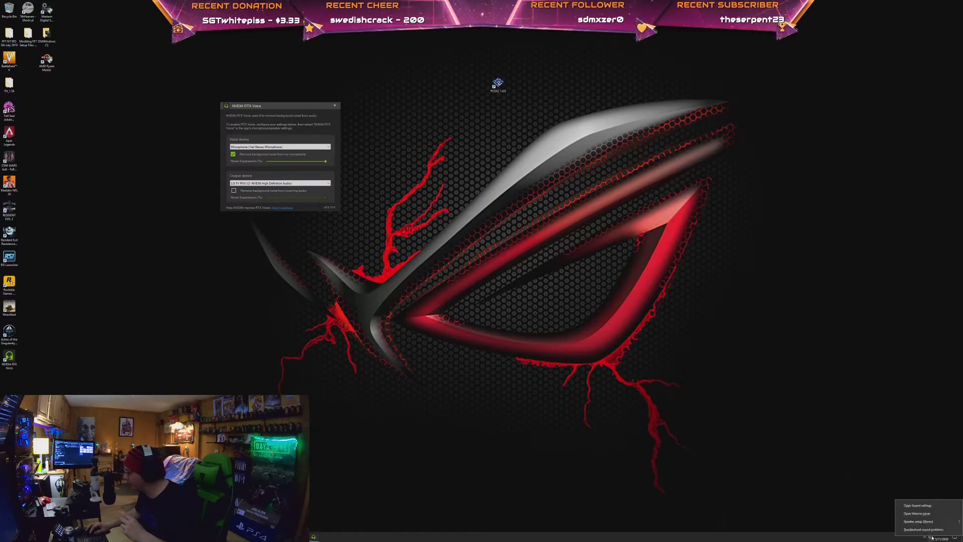
{"action": "left_click", "coordinate": [917, 505]}
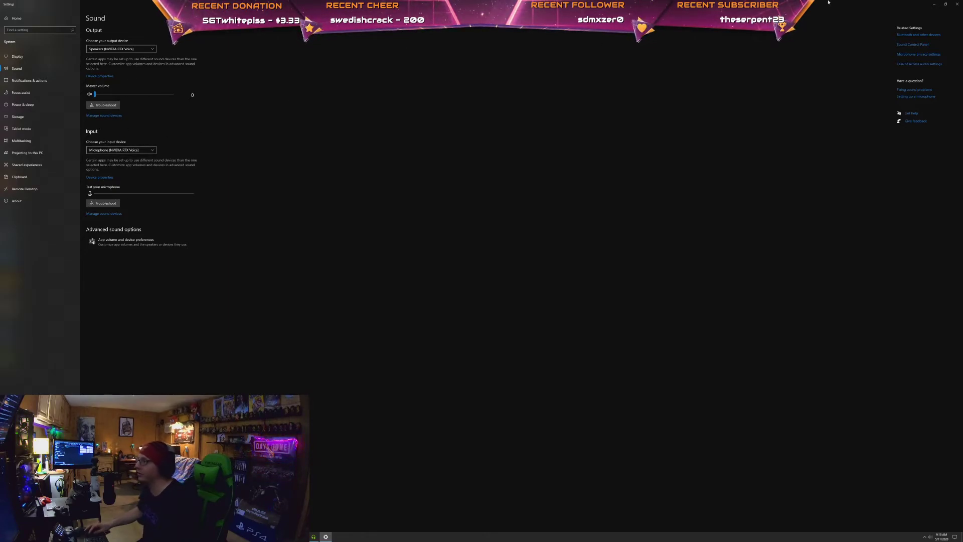
{"action": "left_click", "coordinate": [957, 4]}
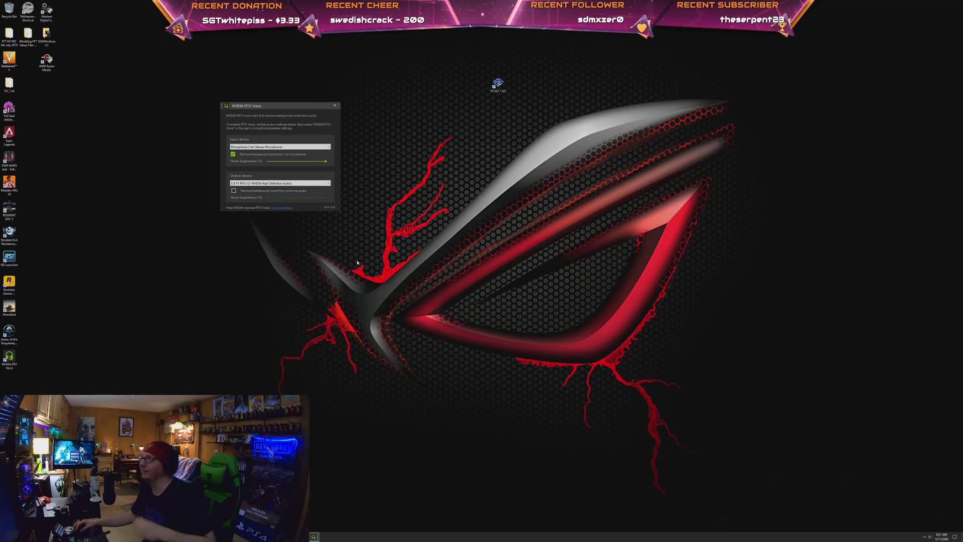
Switch to OBS and set the Mic/Aux source's device to Microphone (NVIDIA RTX Voice), confirming its properties.
{"action": "key", "text": "alt+Tab"}
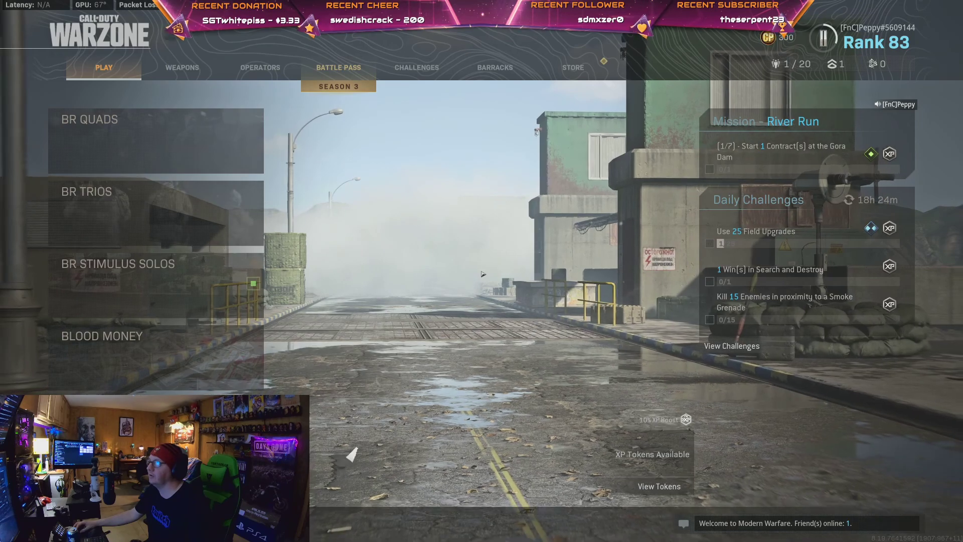
{"action": "key", "text": "alt+Tab"}
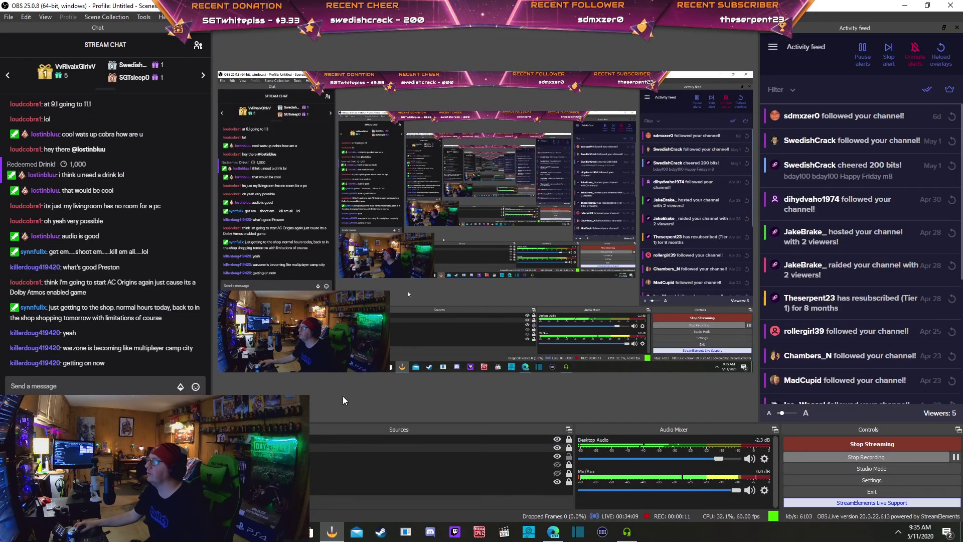
{"action": "left_click", "coordinate": [766, 490]}
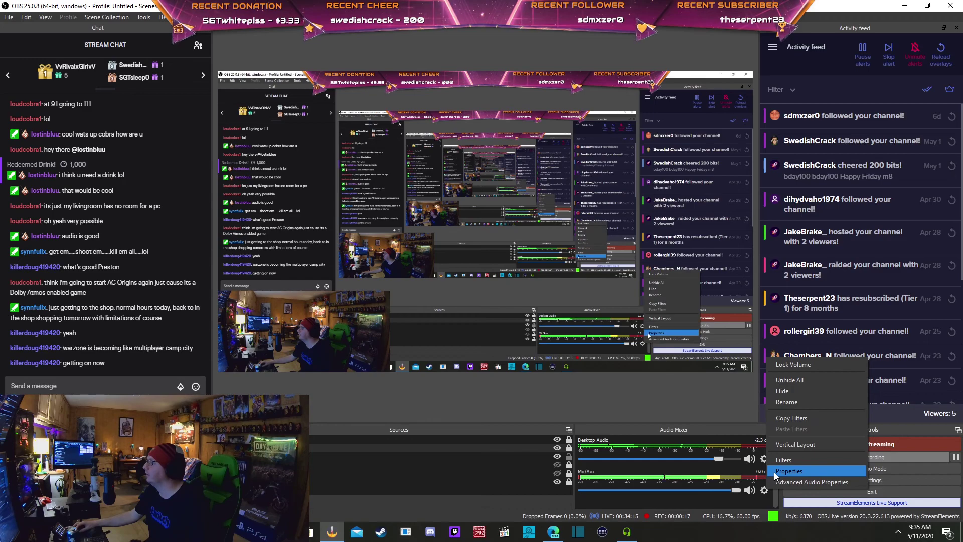
{"action": "left_click", "coordinate": [774, 472]}
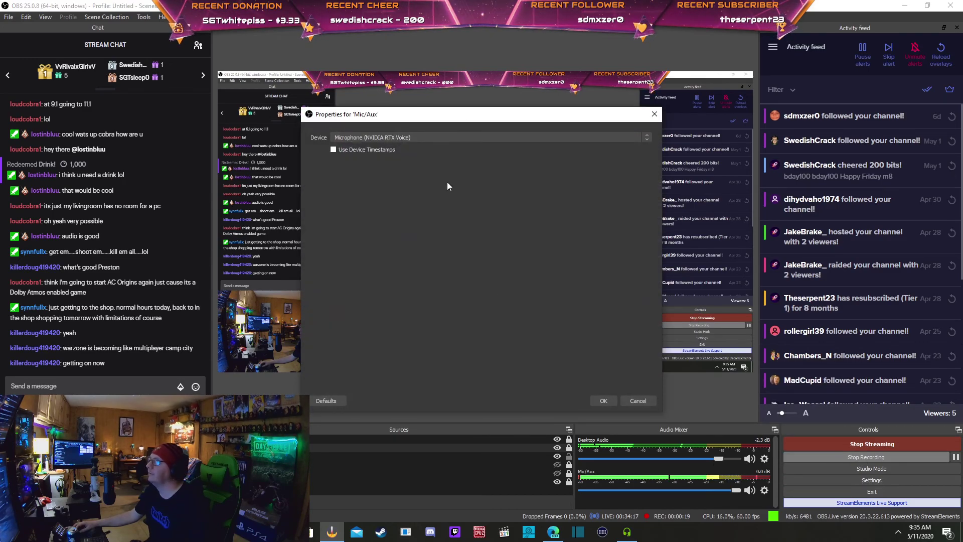
{"action": "left_click", "coordinate": [466, 138]}
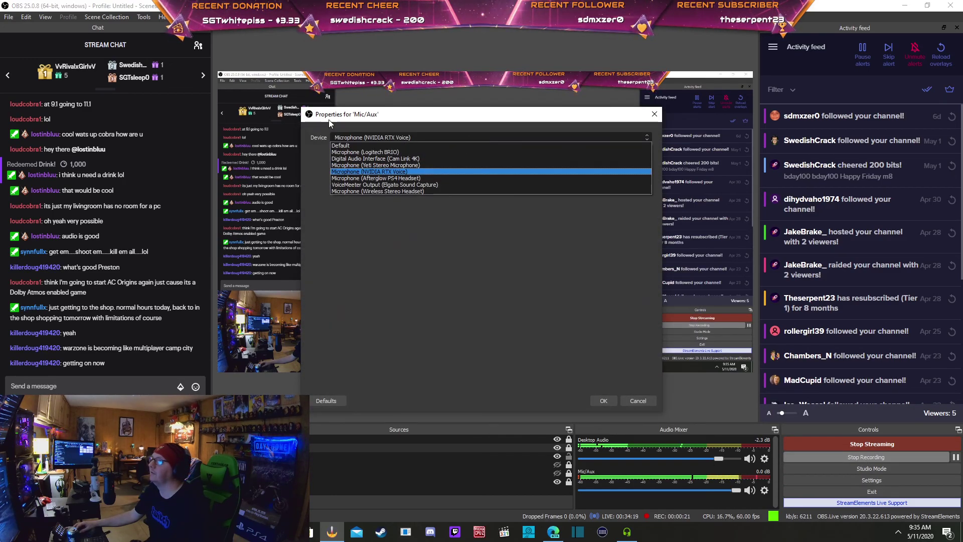
{"action": "left_click", "coordinate": [414, 171]}
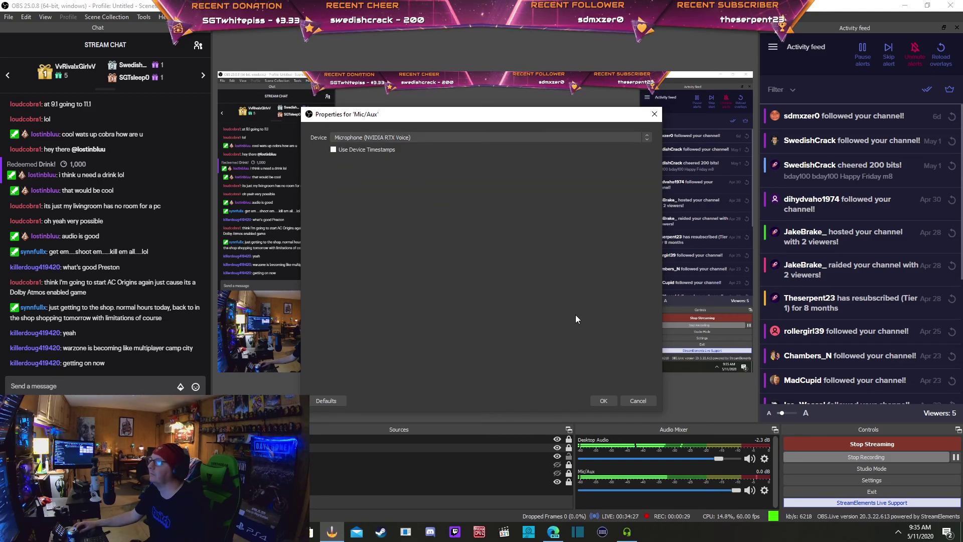
{"action": "left_click", "coordinate": [604, 401]}
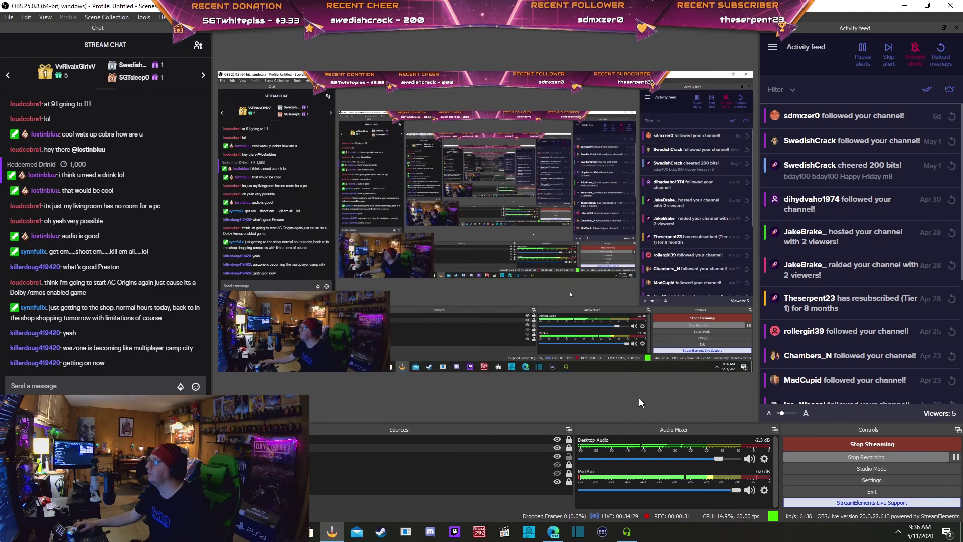